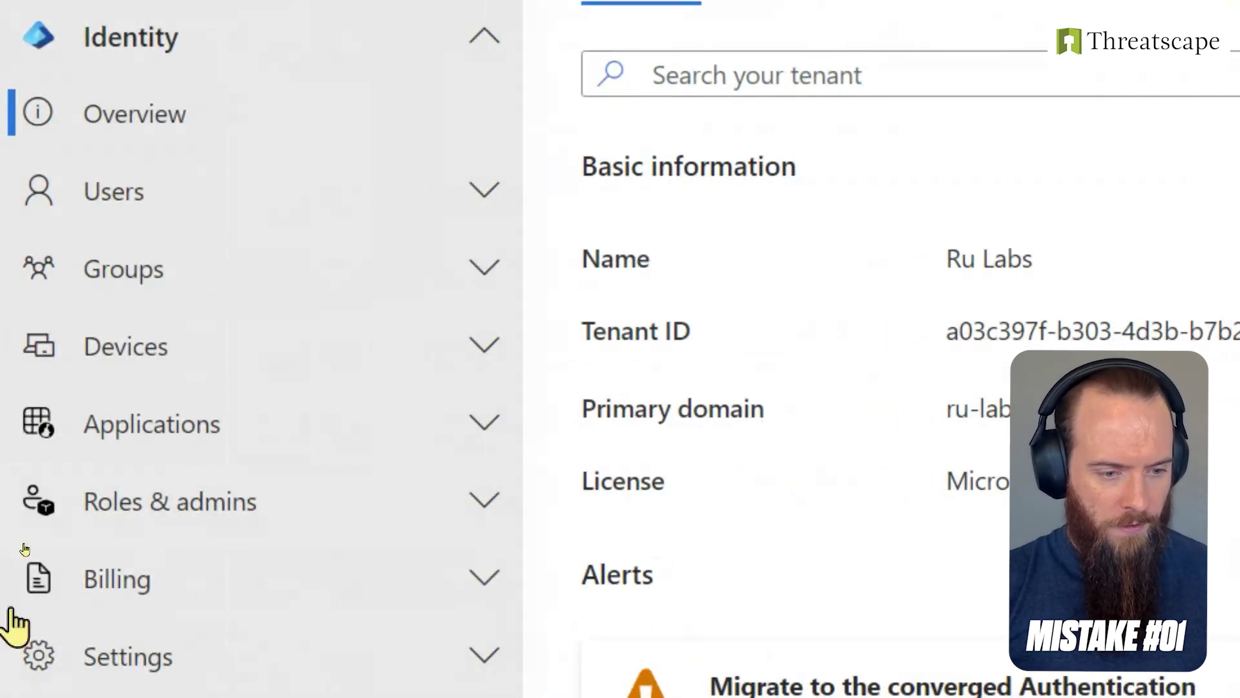
# - Open Identity Protection's MFA registration policy, which targets all users with enforcement disabled
pyautogui.scroll(-5, 112, 611)
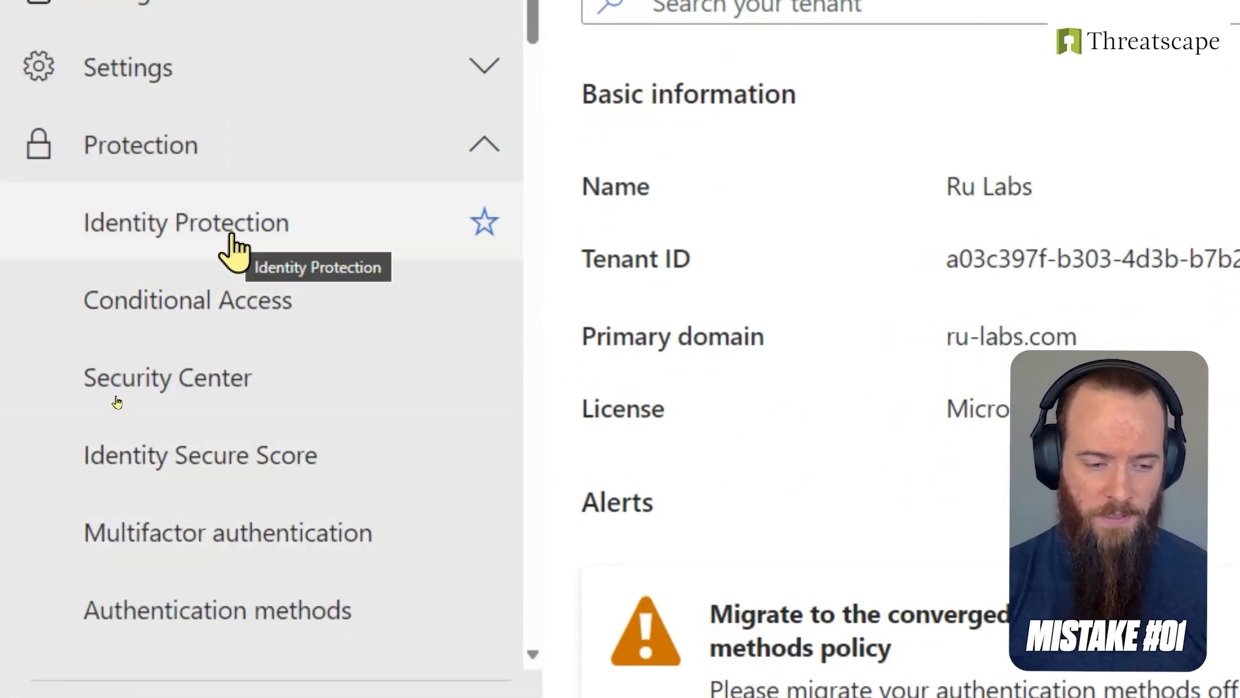
pyautogui.scroll(-1, 236, 271)
pyautogui.scroll(-1, 236, 315)
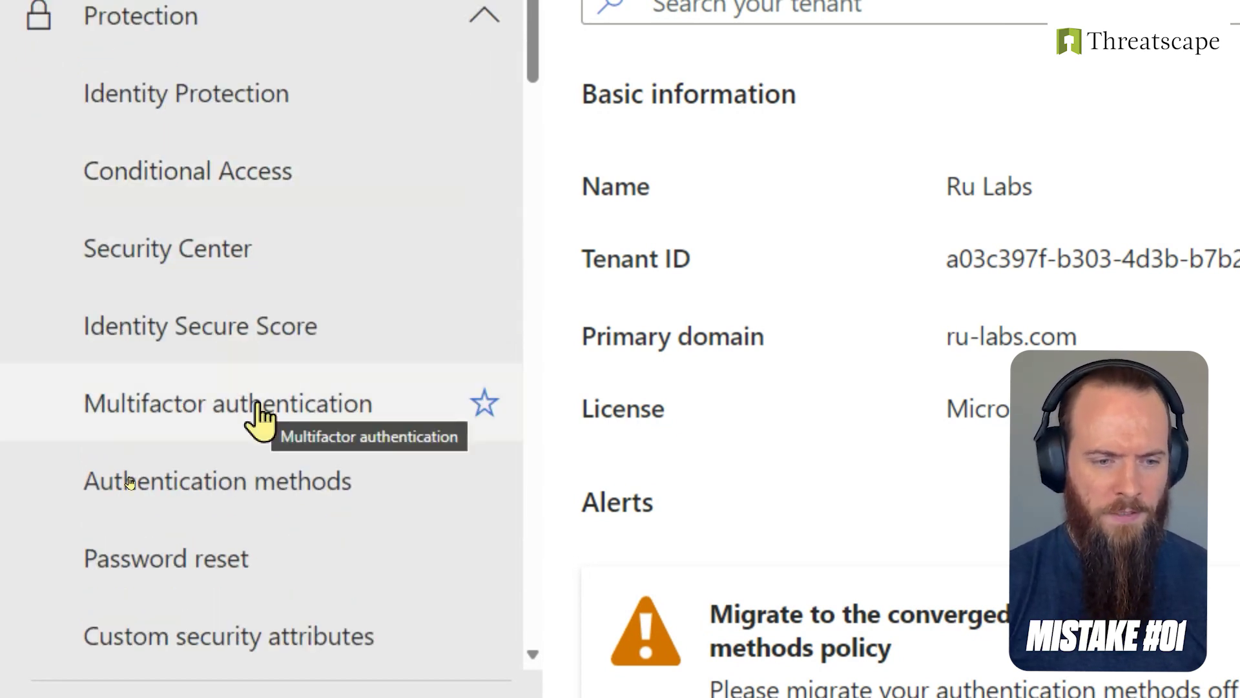
pyautogui.scroll(4, 258, 413)
pyautogui.click(244, 355)
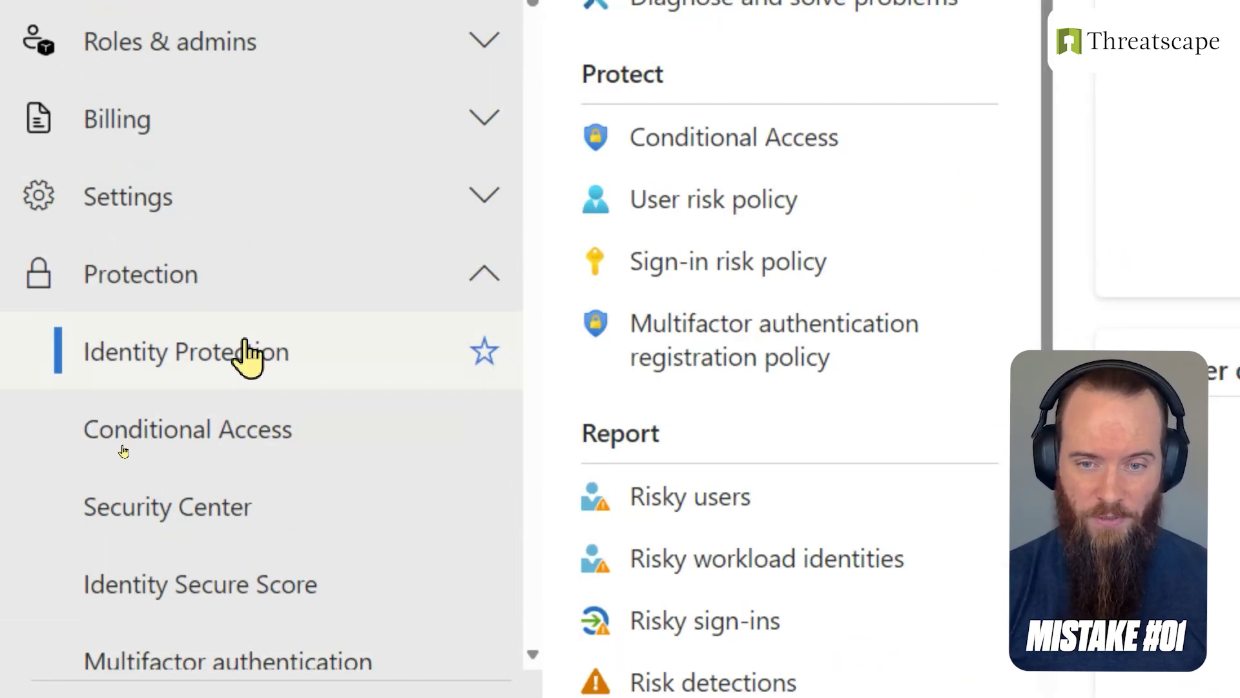
pyautogui.click(937, 362)
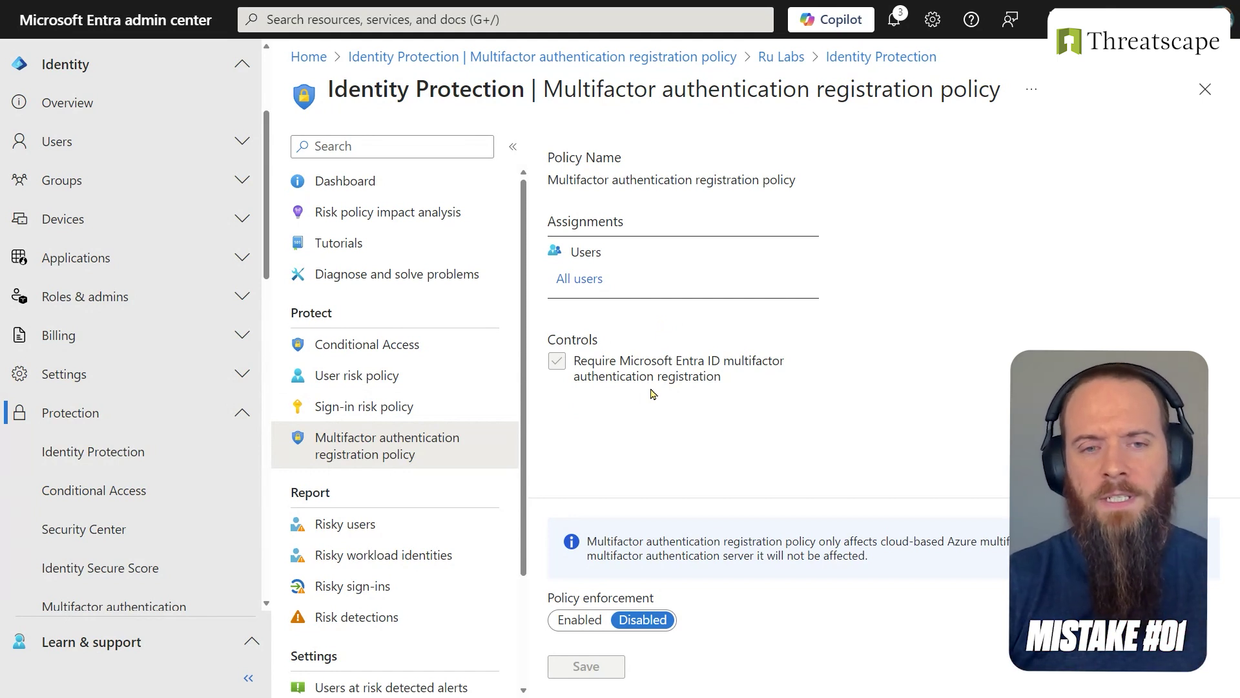
# - View the Authentication methods registration campaign: Microsoft managed, 1-day snooze, no exclusions
pyautogui.click(222, 412)
pyautogui.click(200, 428)
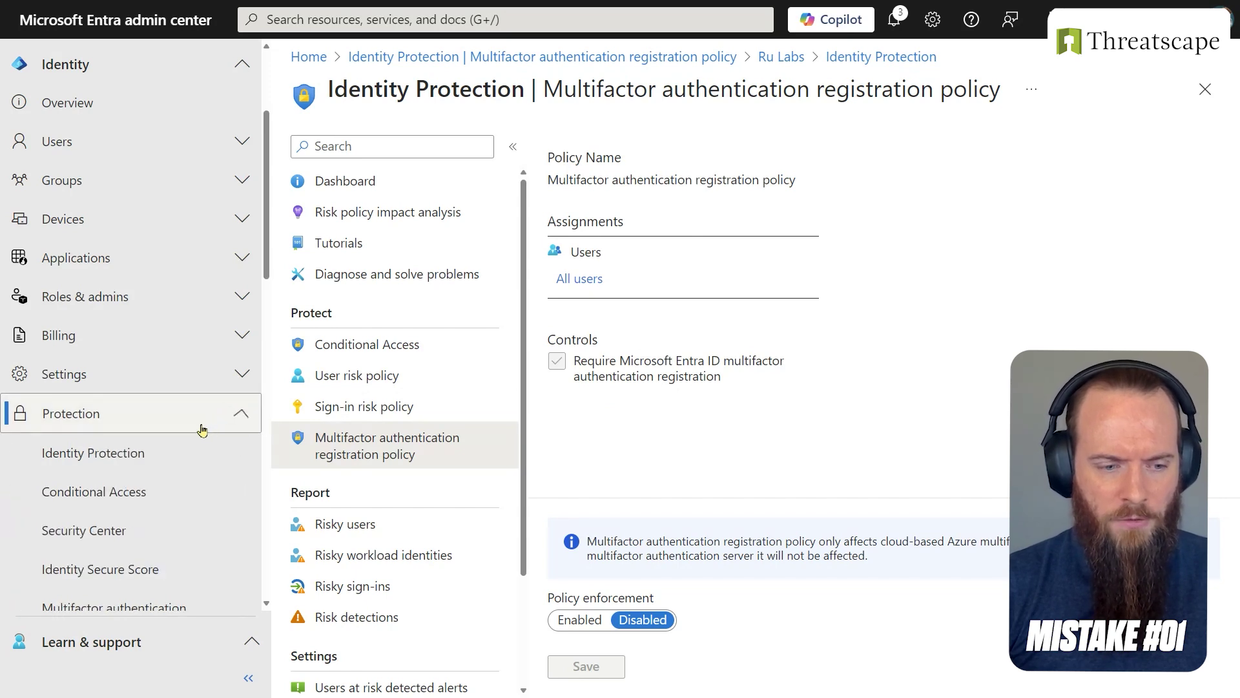
pyautogui.scroll(-1, 166, 514)
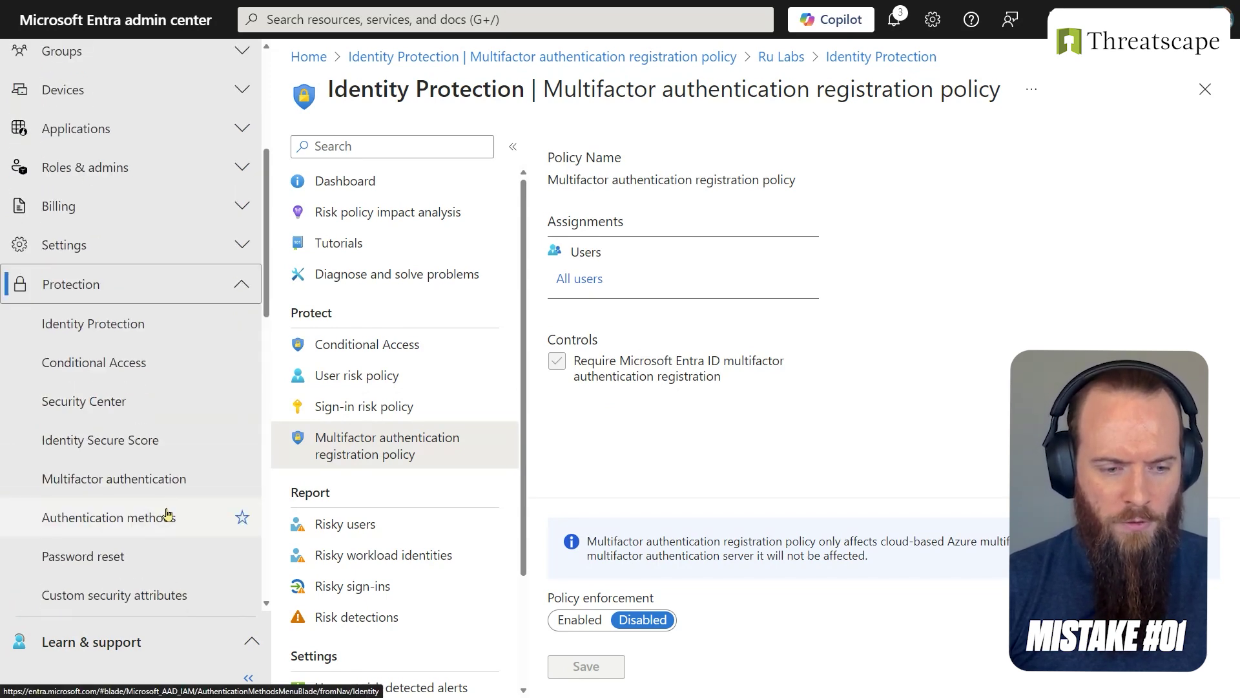
pyautogui.click(166, 514)
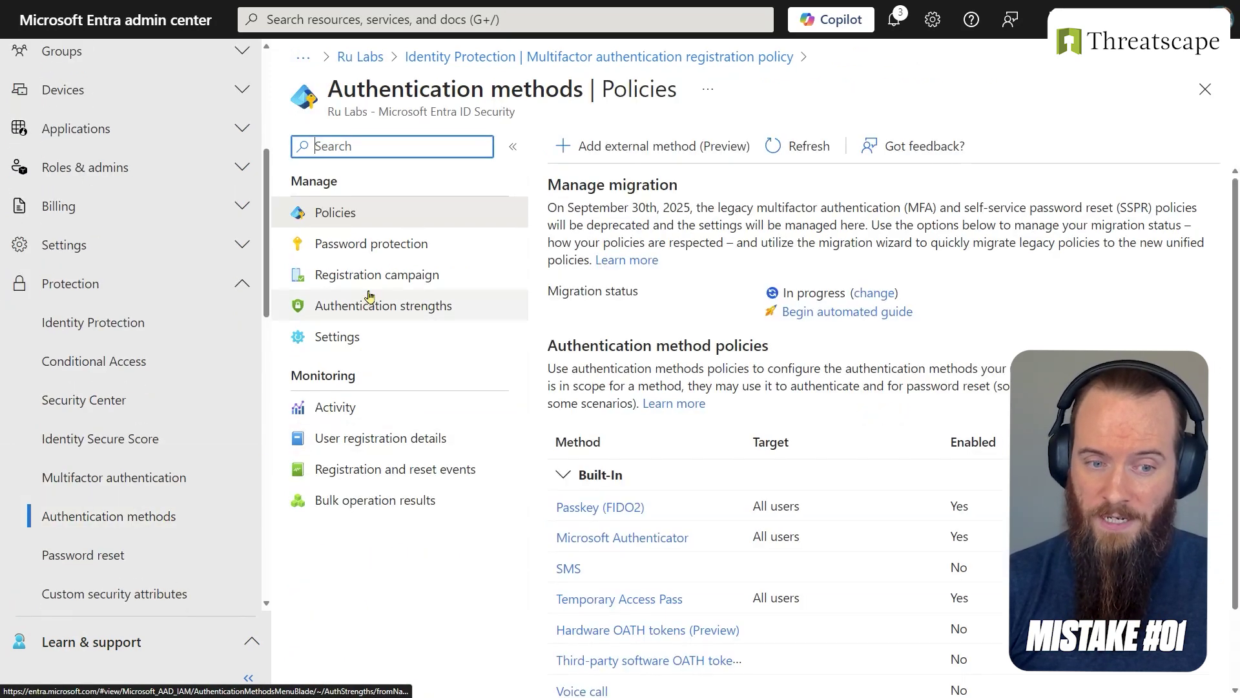
pyautogui.click(369, 276)
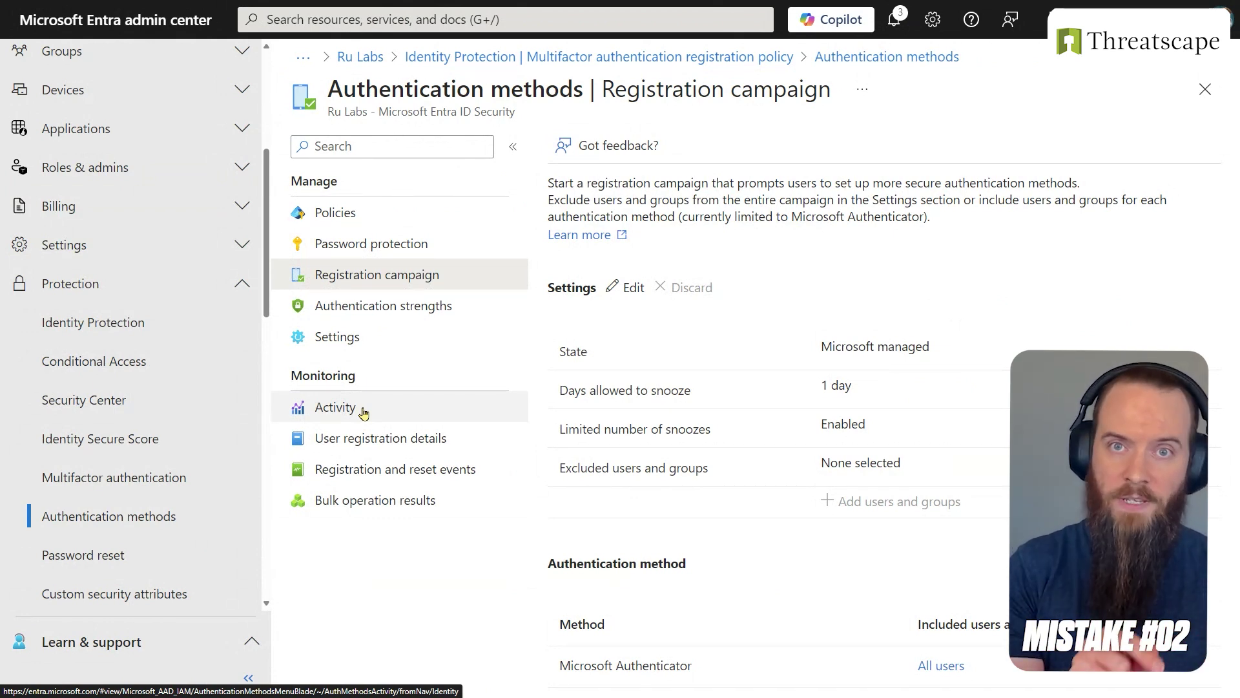
# - Review the method policies and September 30th, 2025 deprecation date, then close the ZoomIt tabs
pyautogui.click(391, 221)
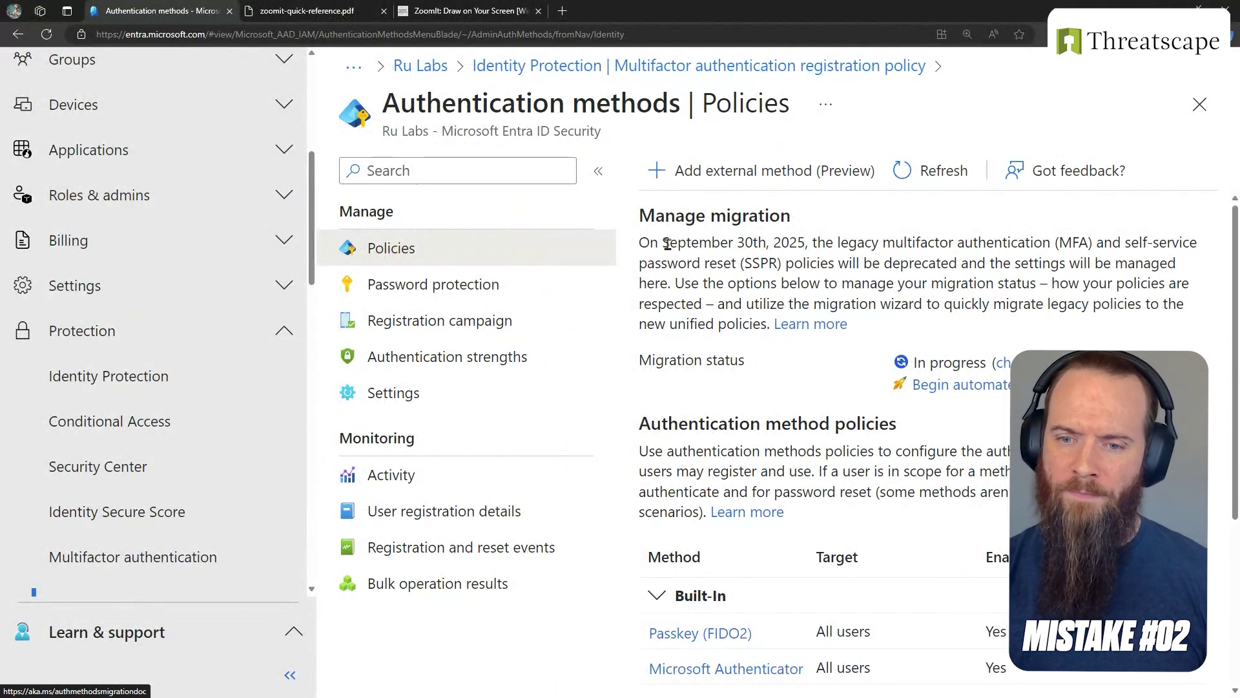
pyautogui.moveTo(668, 243); pyautogui.dragTo(804, 244)
pyautogui.click(790, 250)
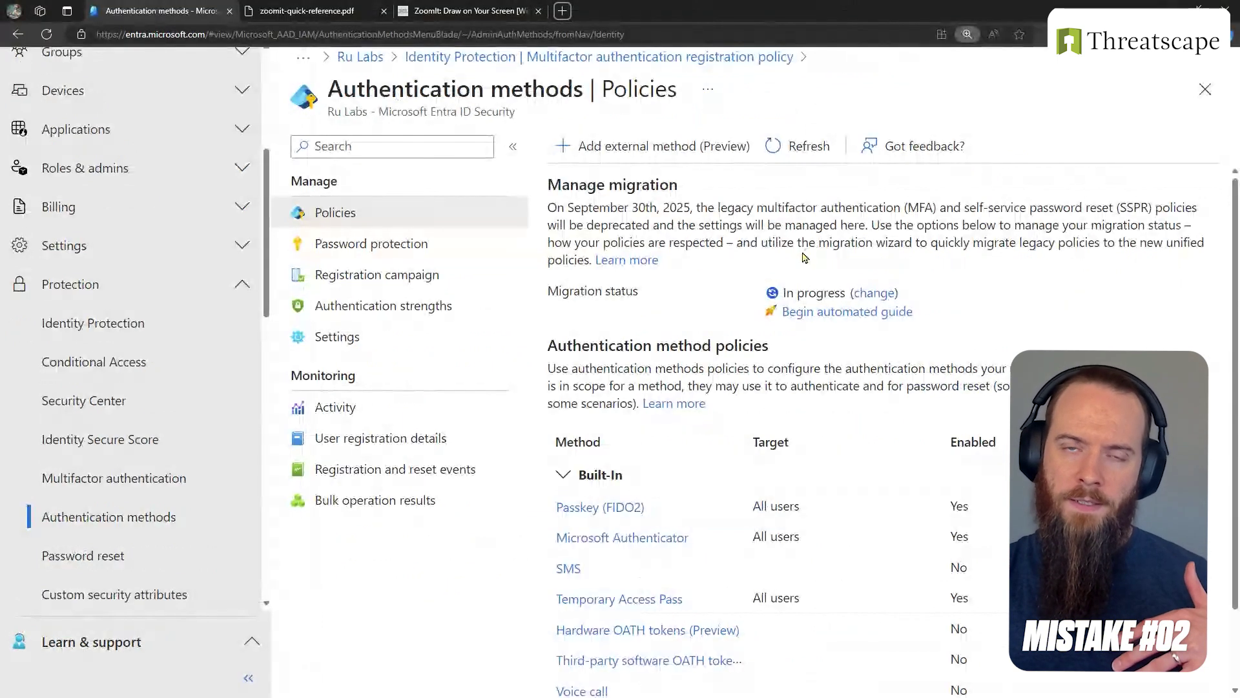
pyautogui.scroll(-2, 668, 465)
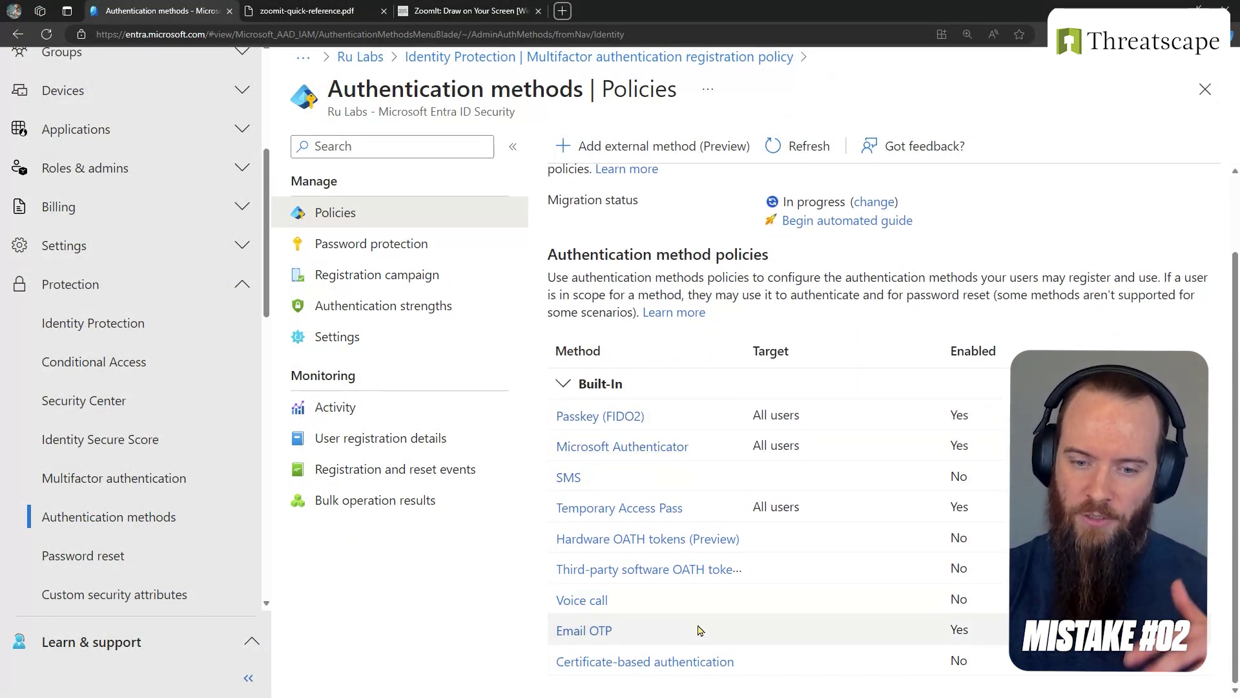
pyautogui.scroll(2, 689, 499)
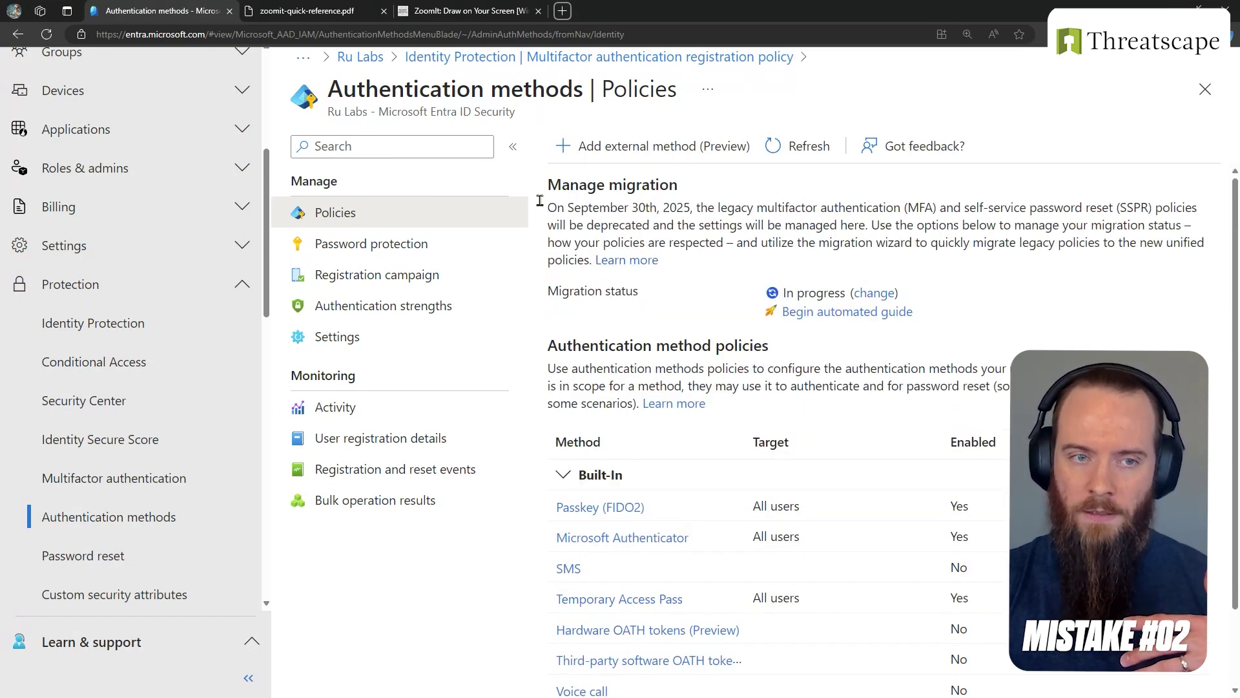
pyautogui.middleClick(326, 15)
pyautogui.middleClick(315, 14)
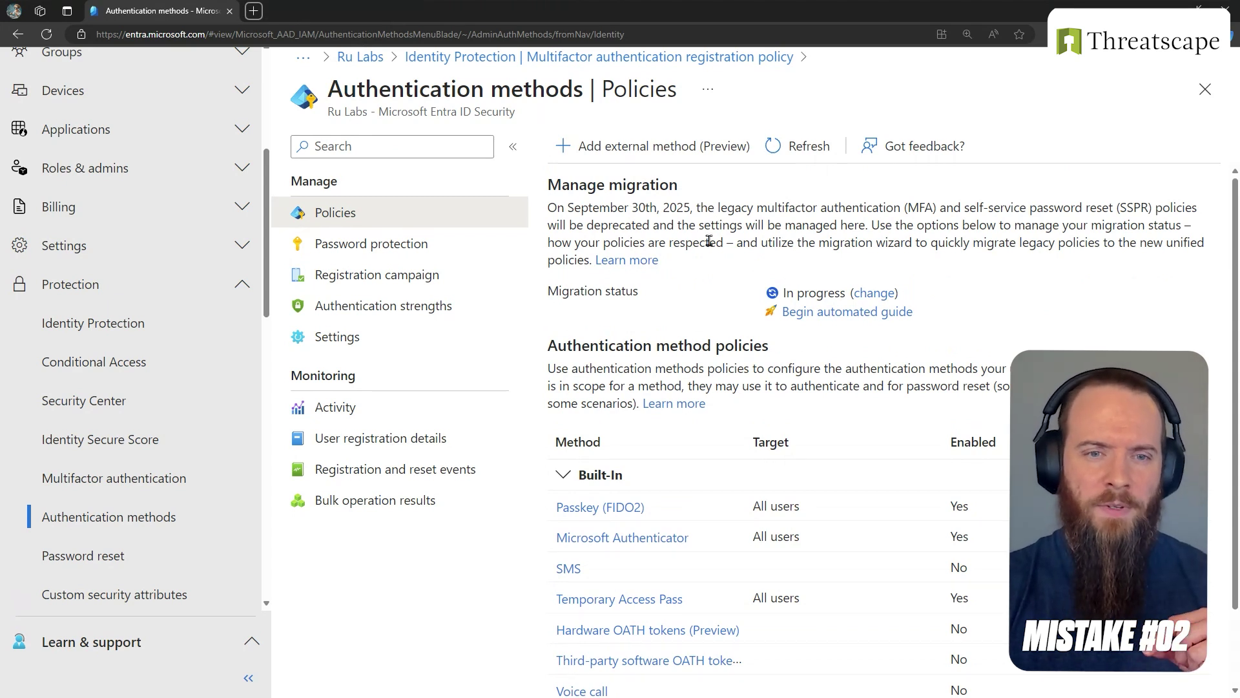
# - Load the Microsoft 365 admin center via 'adm' and open per-user multifactor authentication as admin
pyautogui.click(253, 10)
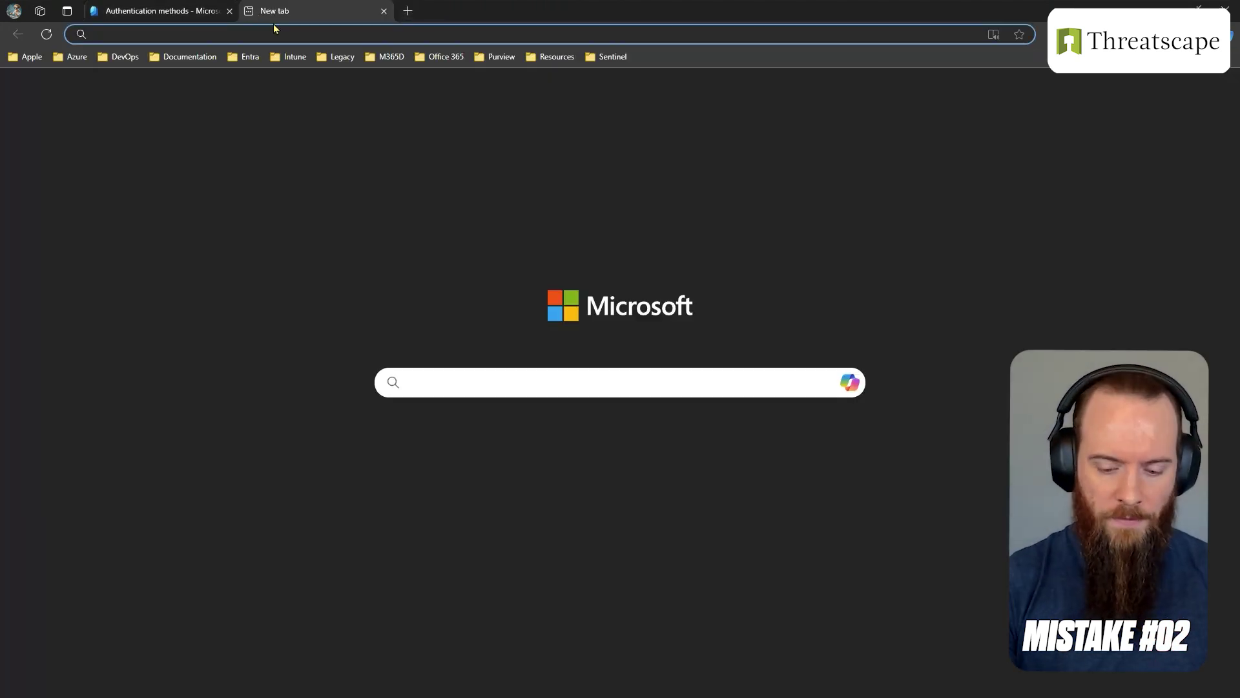
pyautogui.write('admin.microsoft.com')
pyautogui.press('Return')
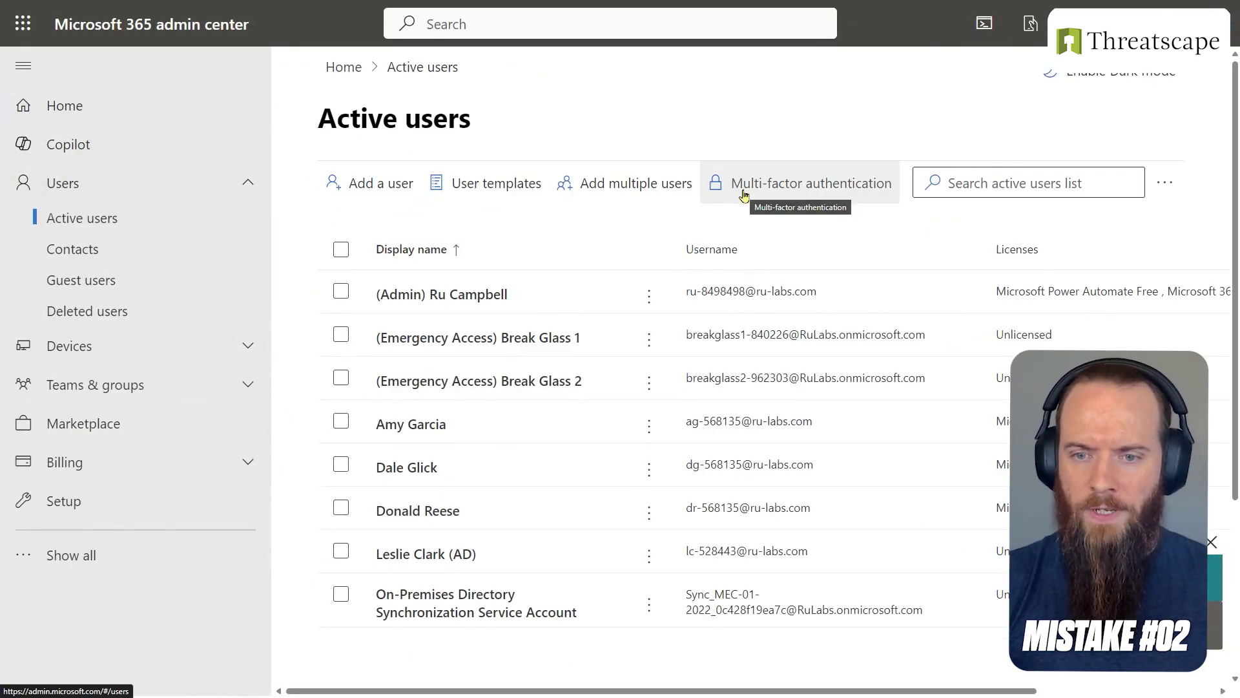
pyautogui.click(744, 195)
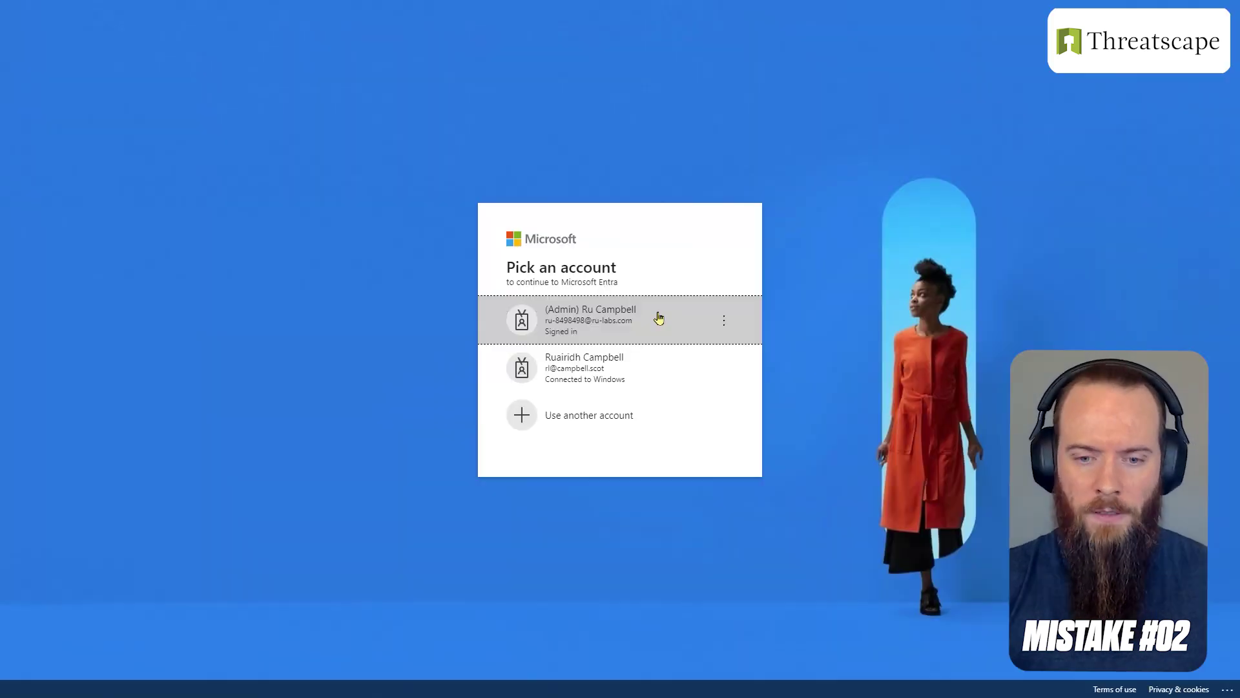
pyautogui.click(659, 318)
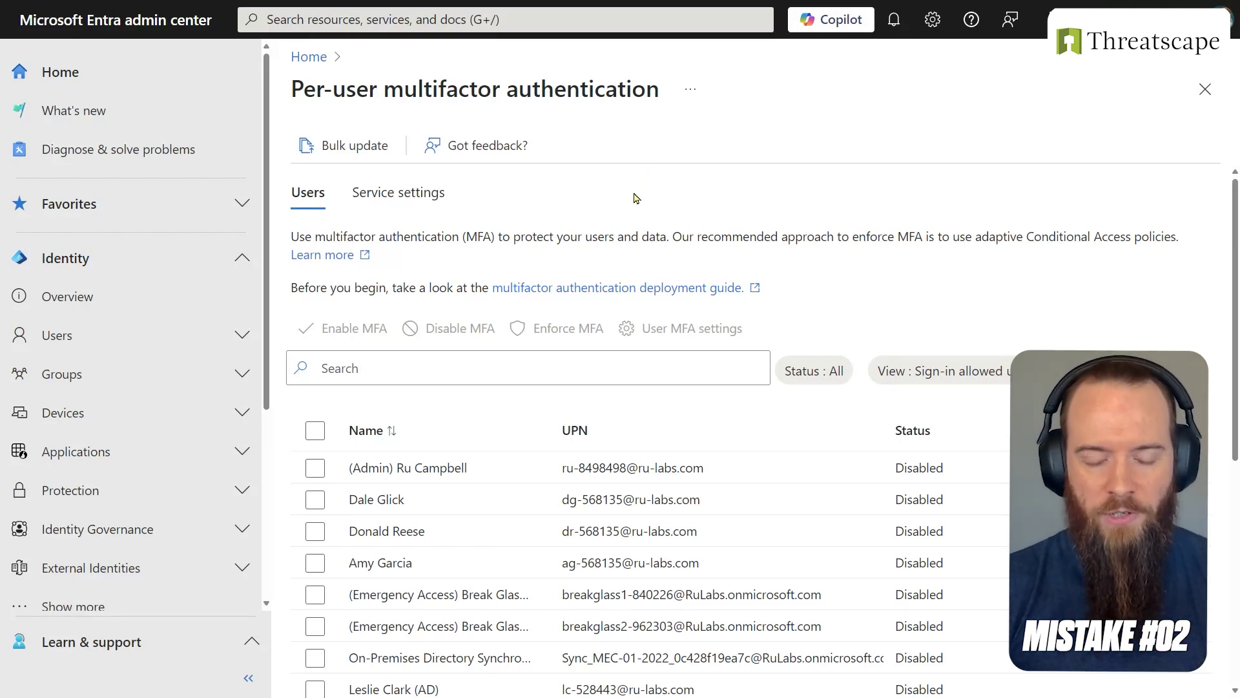
# - Scroll through the per-user MFA service settings, then confirm migration status In progress on Policies
pyautogui.click(405, 193)
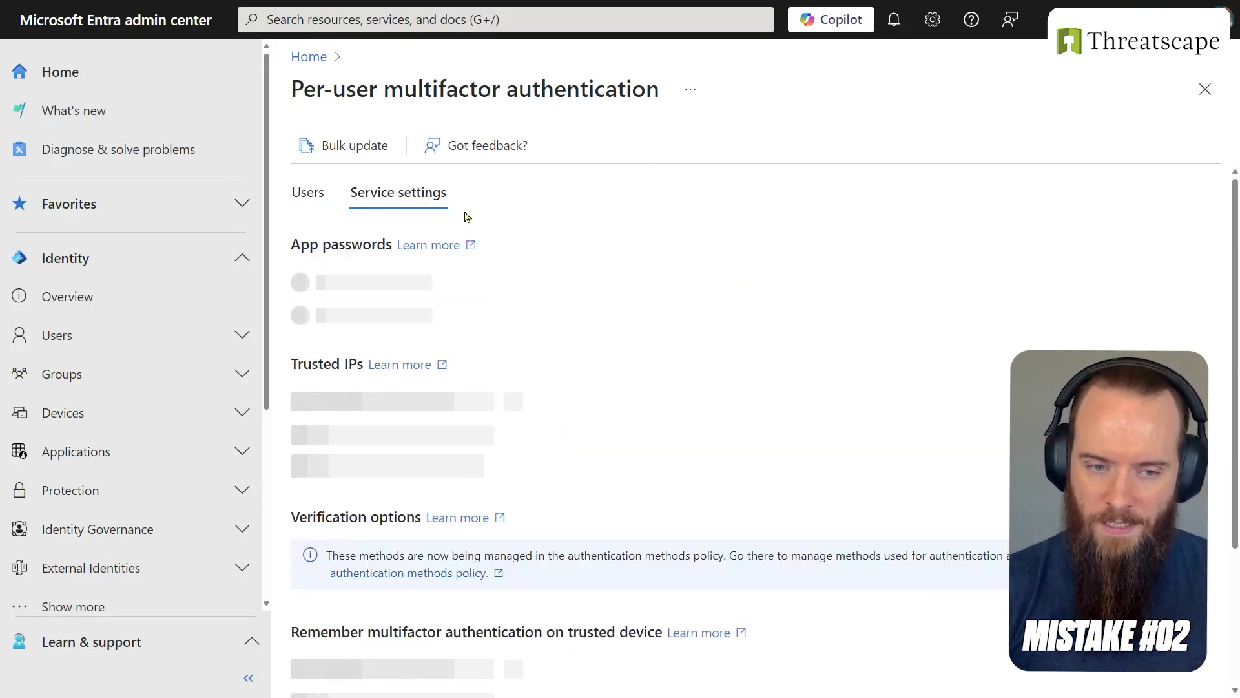
pyautogui.scroll(-1, 825, 263)
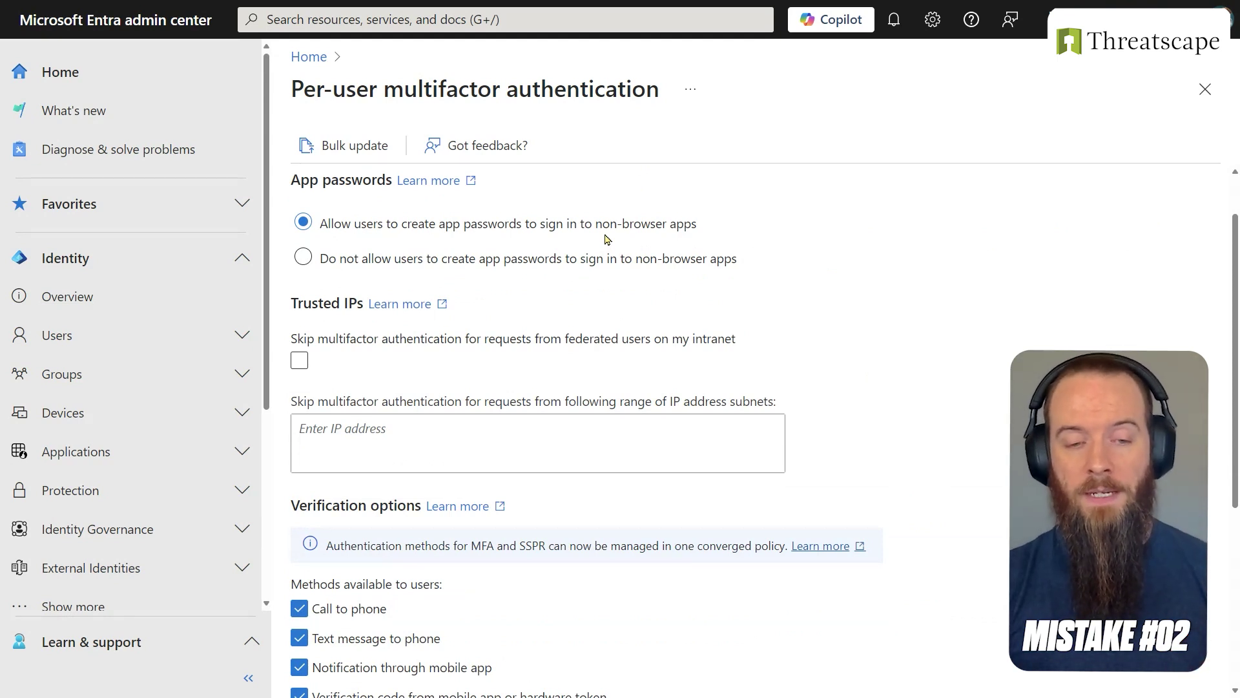
pyautogui.scroll(-1, 607, 242)
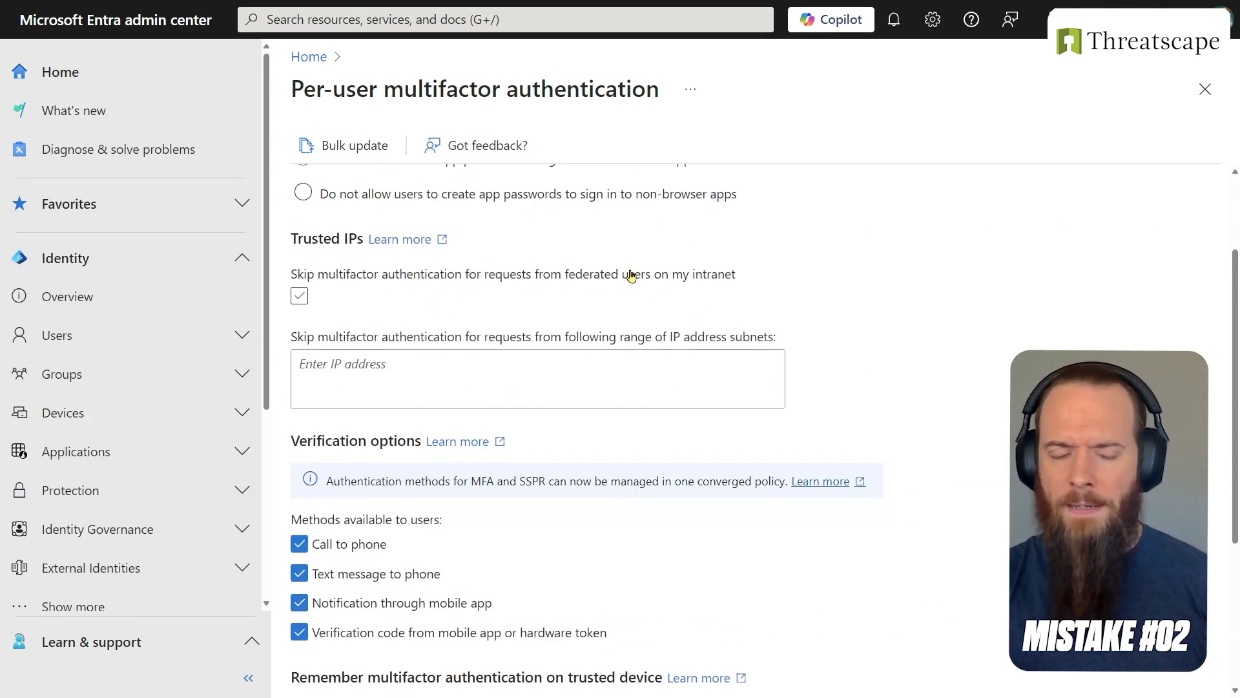
pyautogui.scroll(-4, 632, 276)
pyautogui.scroll(5, 684, 328)
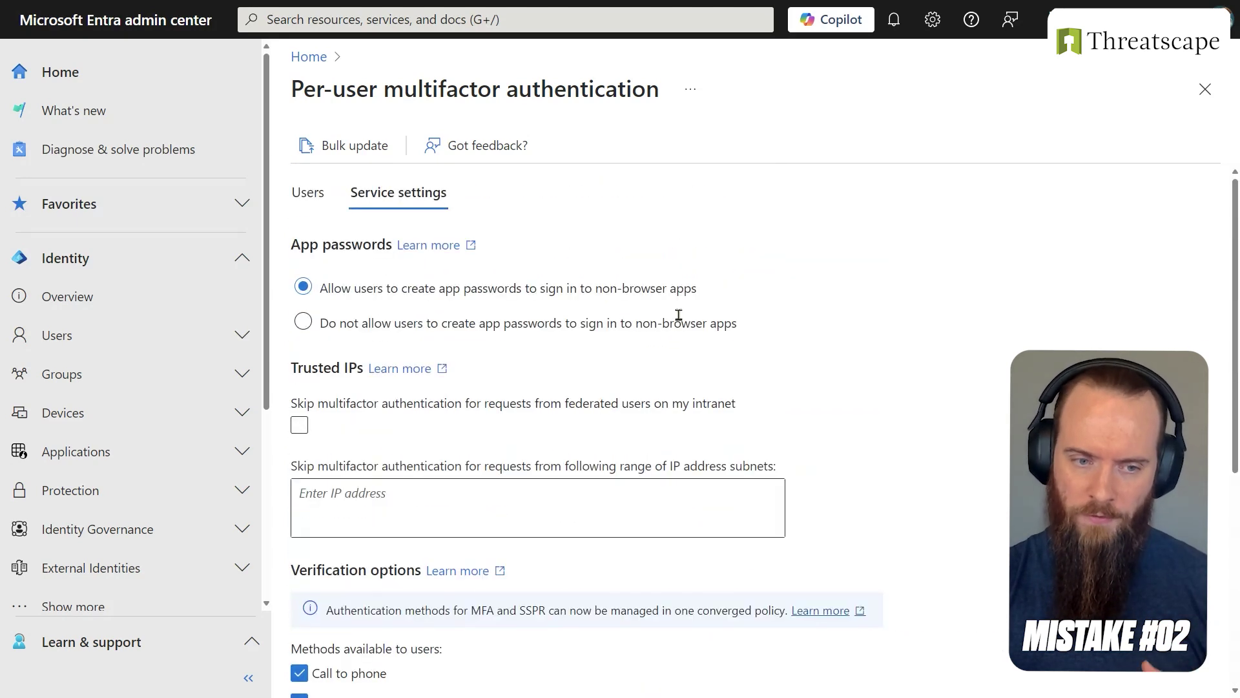
pyautogui.scroll(-6, 761, 327)
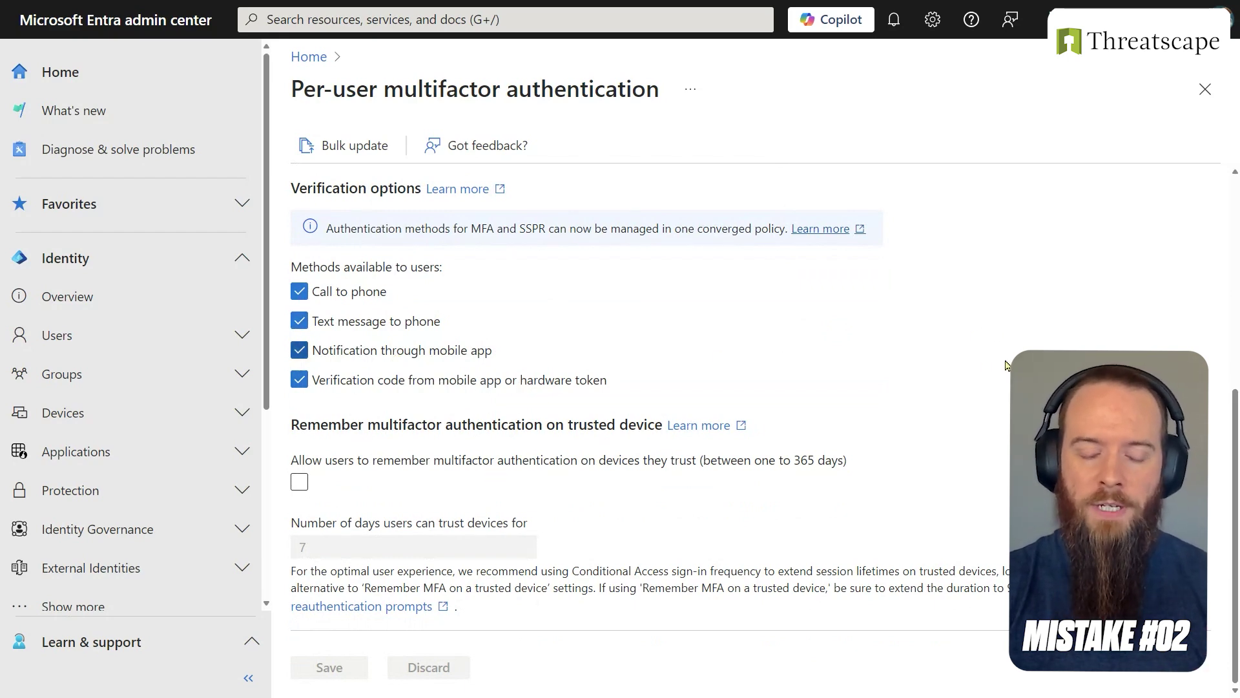
pyautogui.scroll(5, 976, 365)
pyautogui.scroll(1, 975, 367)
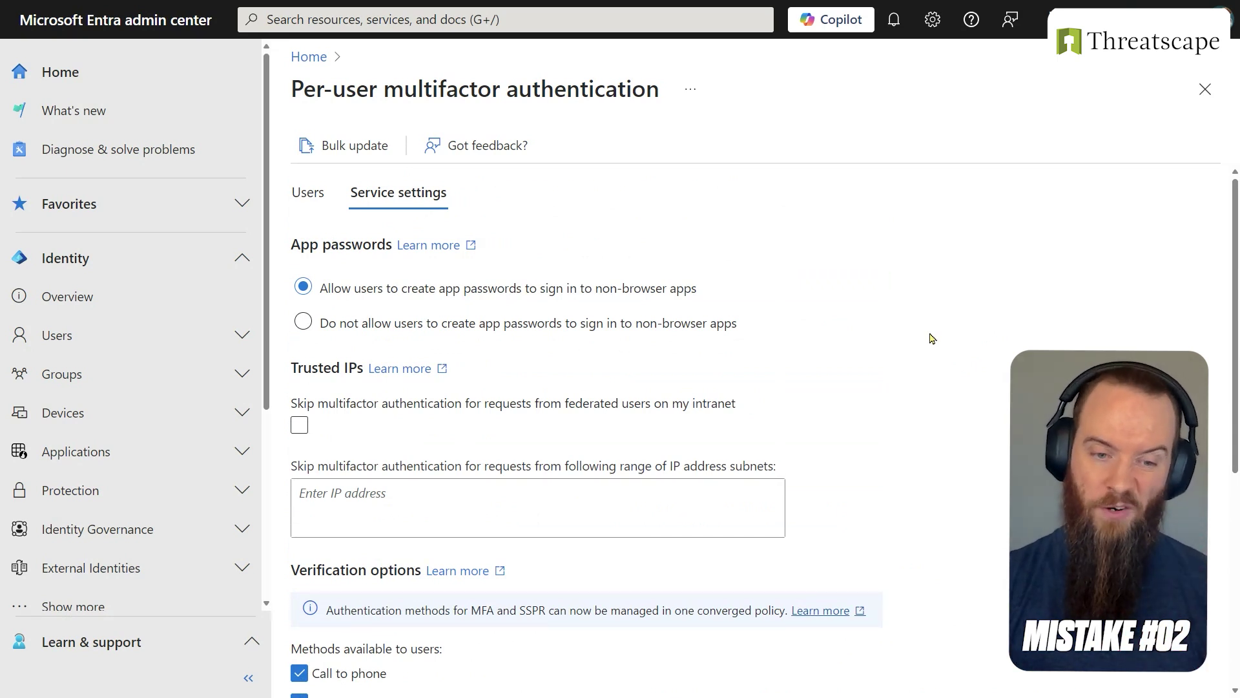
pyautogui.scroll(-5, 603, 401)
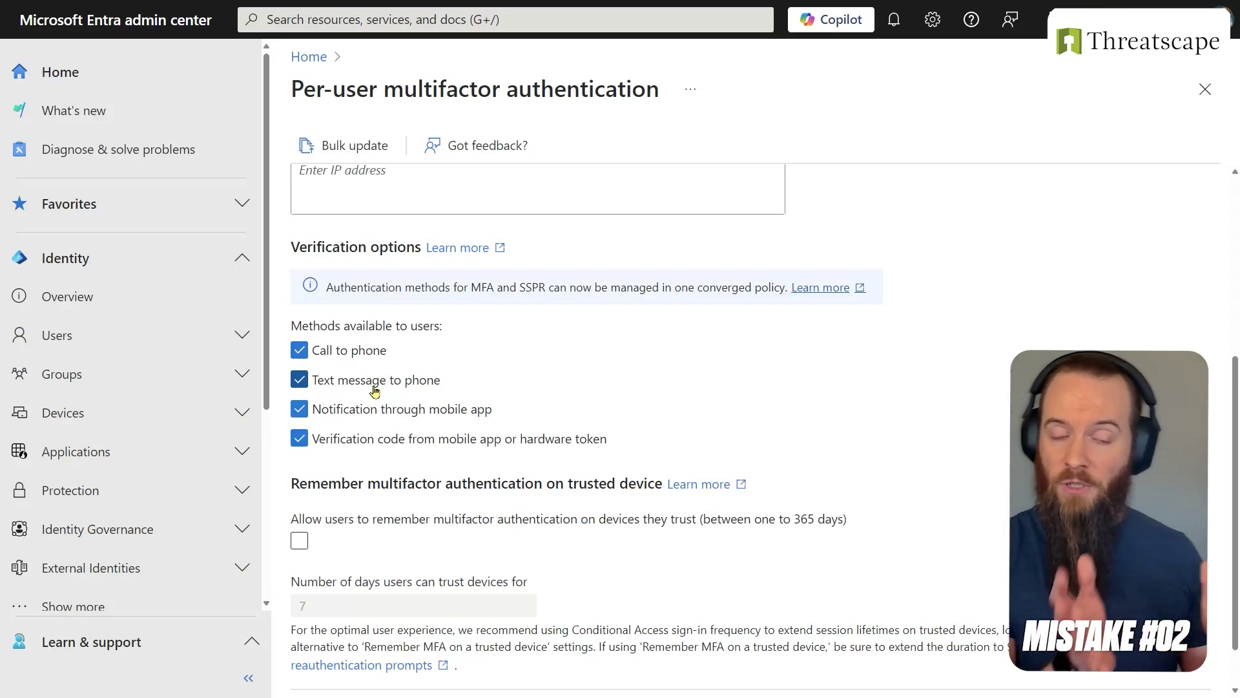
pyautogui.scroll(5, 374, 390)
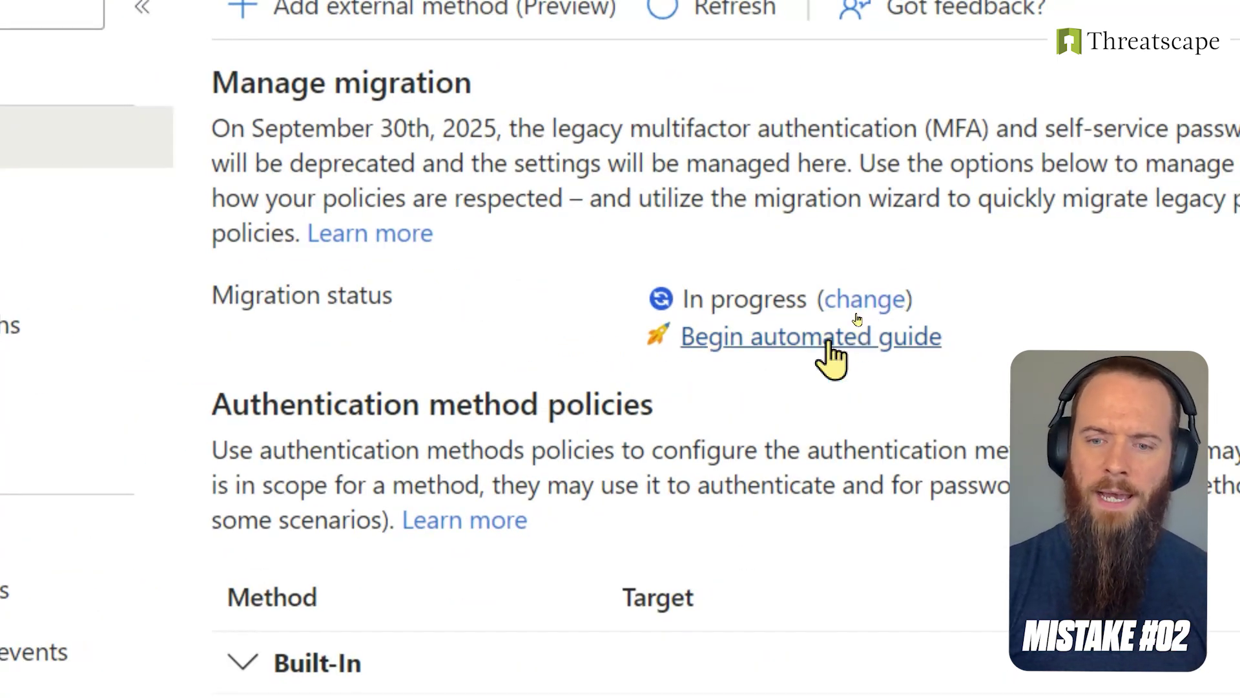
# - Run the migration guide to Review + migrate and inspect Passkey (FIDO2) settings without changes
pyautogui.click(829, 342)
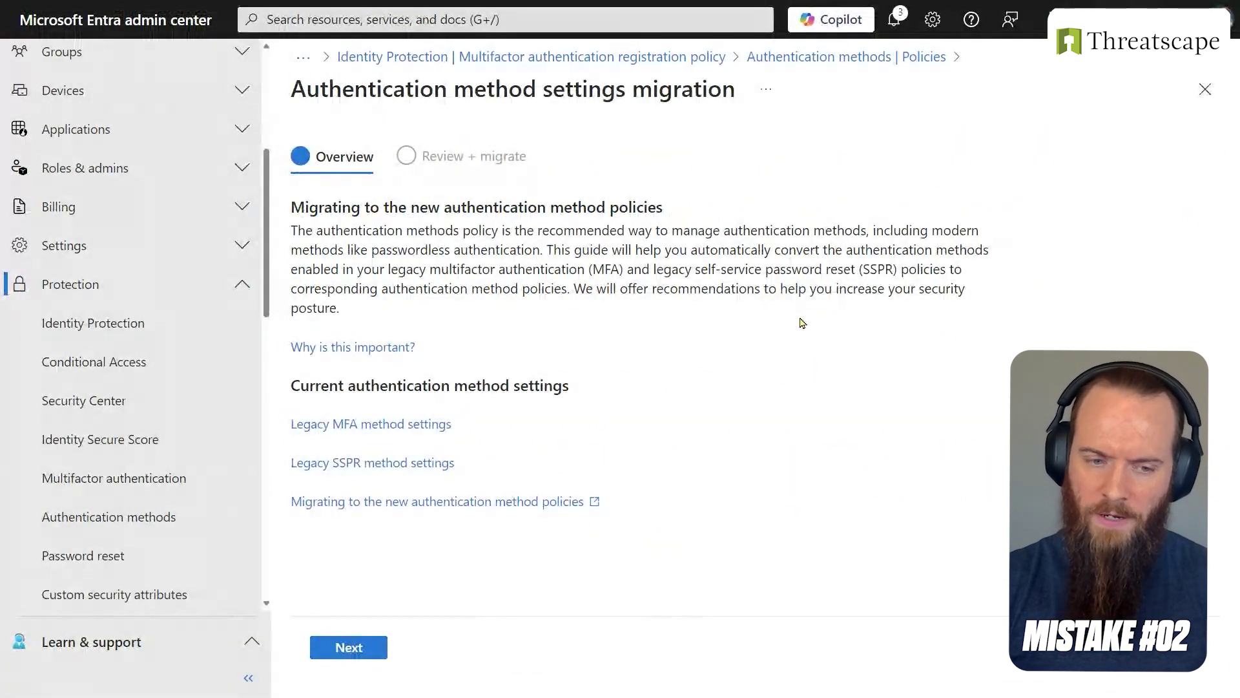
pyautogui.click(342, 646)
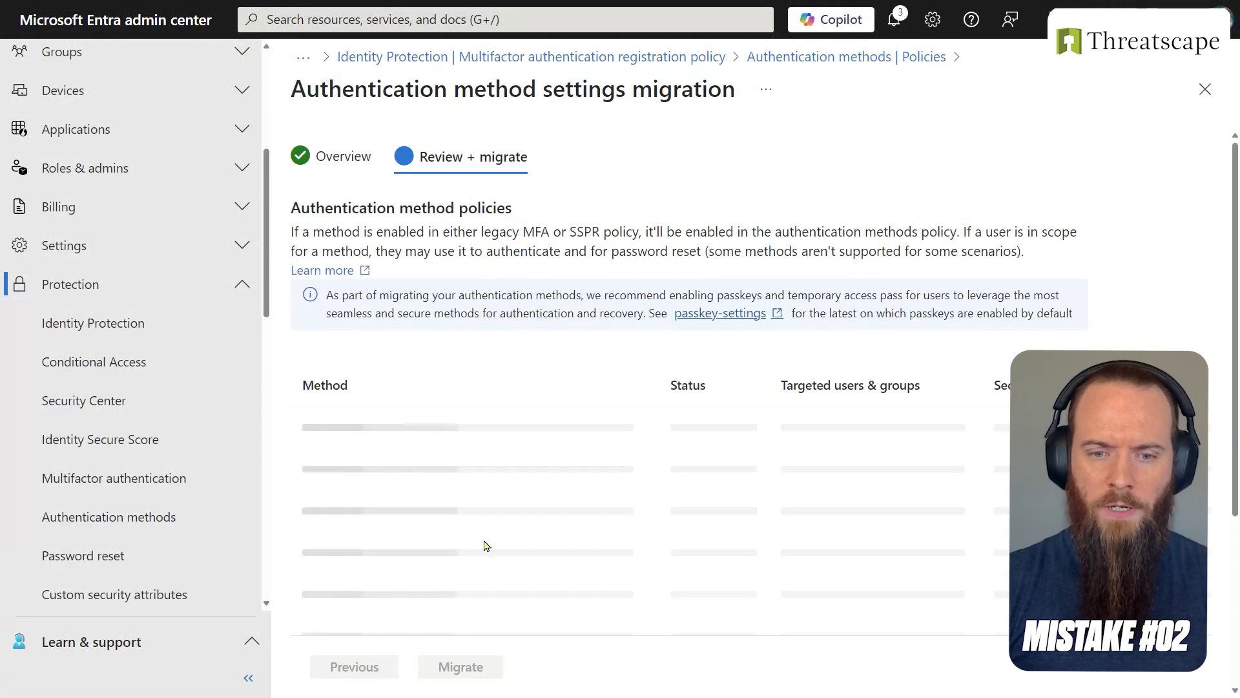
pyautogui.scroll(-2, 567, 355)
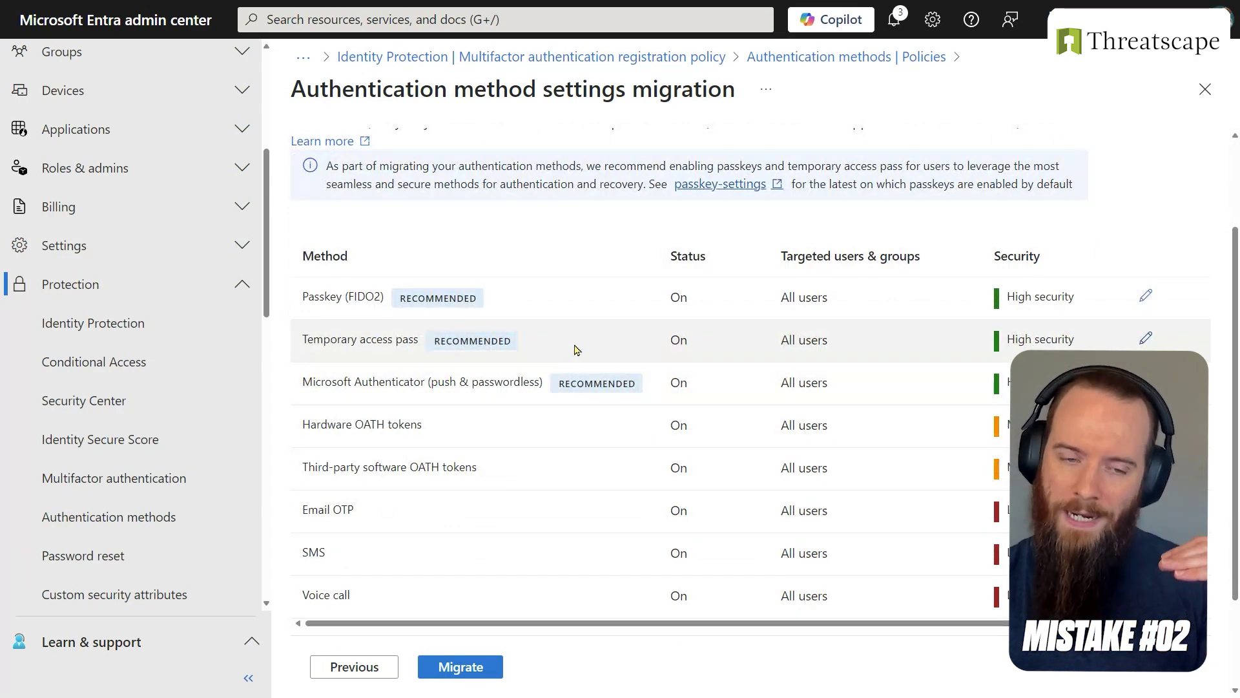
pyautogui.scroll(-2, 581, 439)
pyautogui.scroll(2, 575, 448)
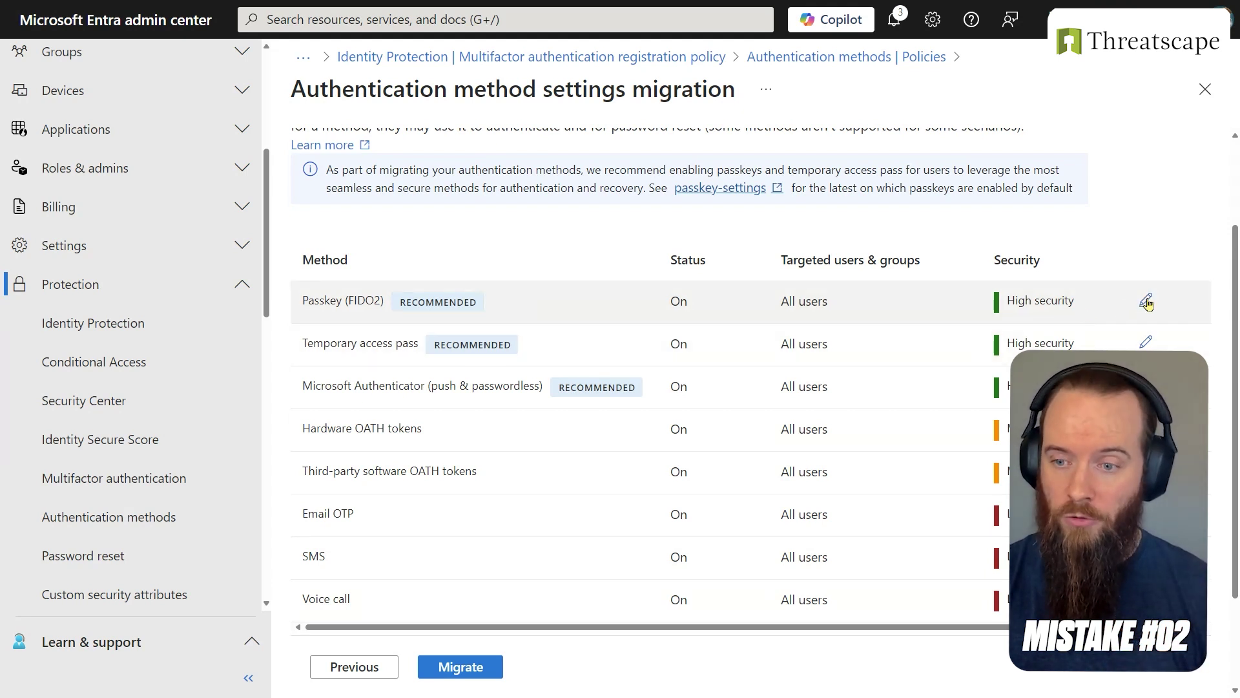
pyautogui.click(1146, 301)
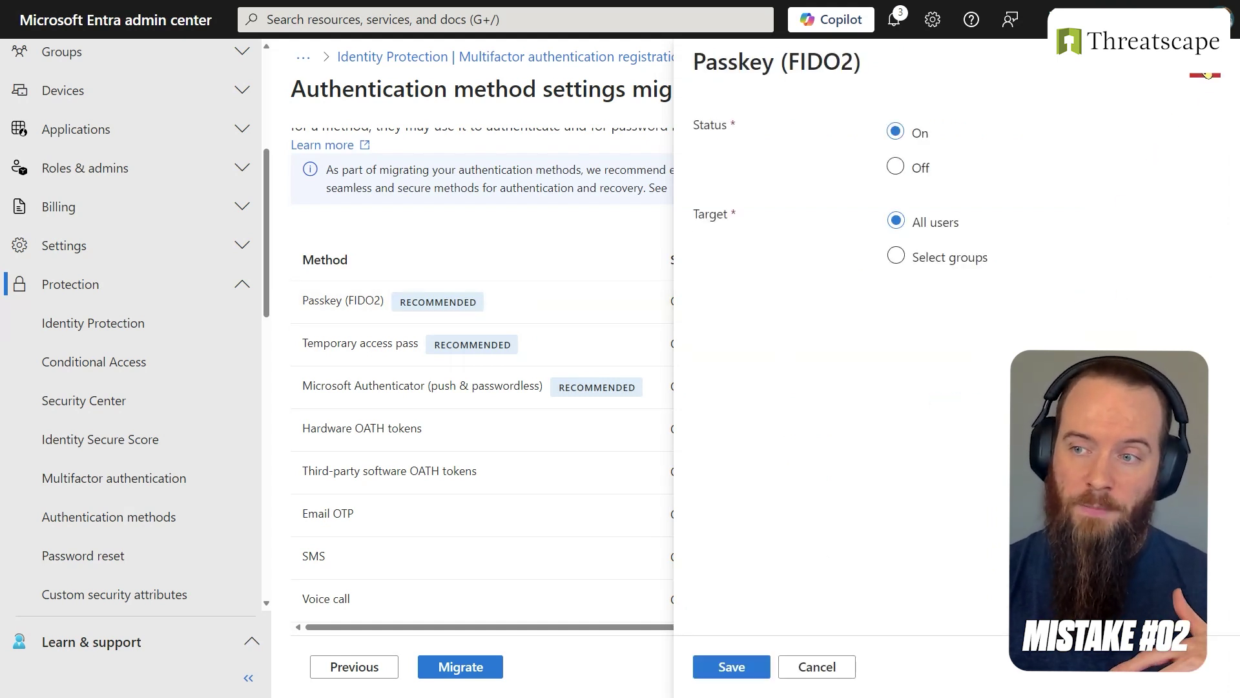
pyautogui.click(1205, 73)
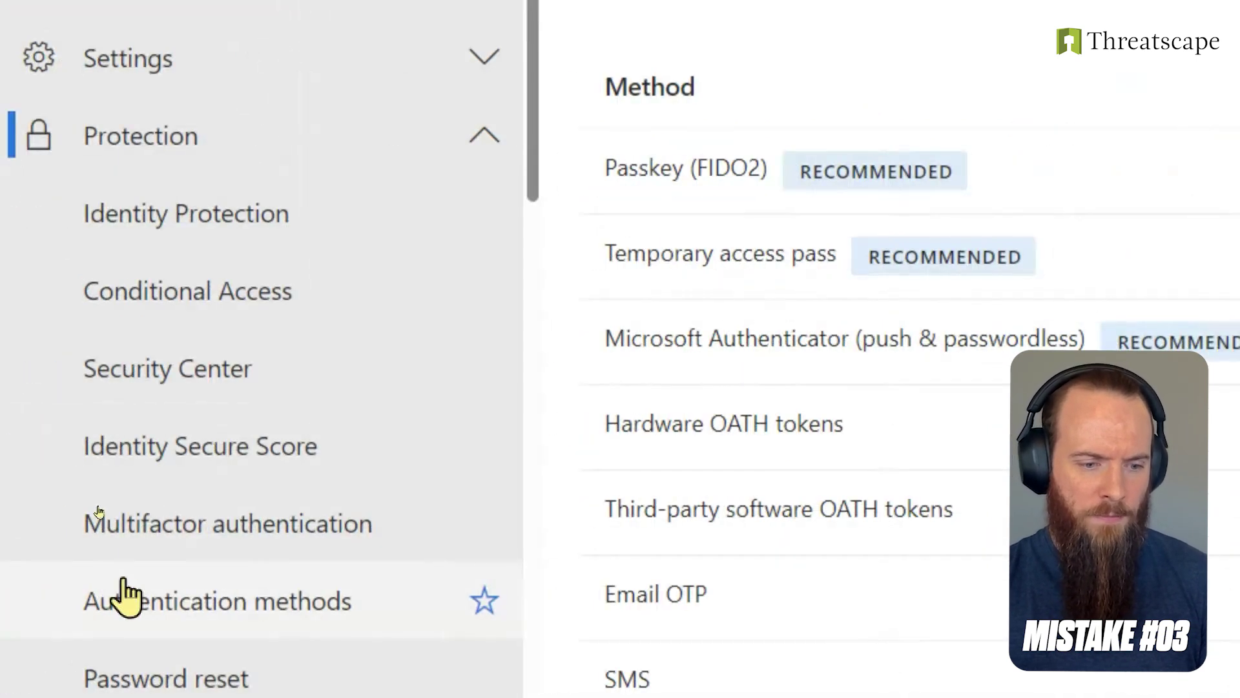
# - Open Authentication methods Settings and expand the system-preferred MFA State dropdown, currently Disabled
pyautogui.click(268, 597)
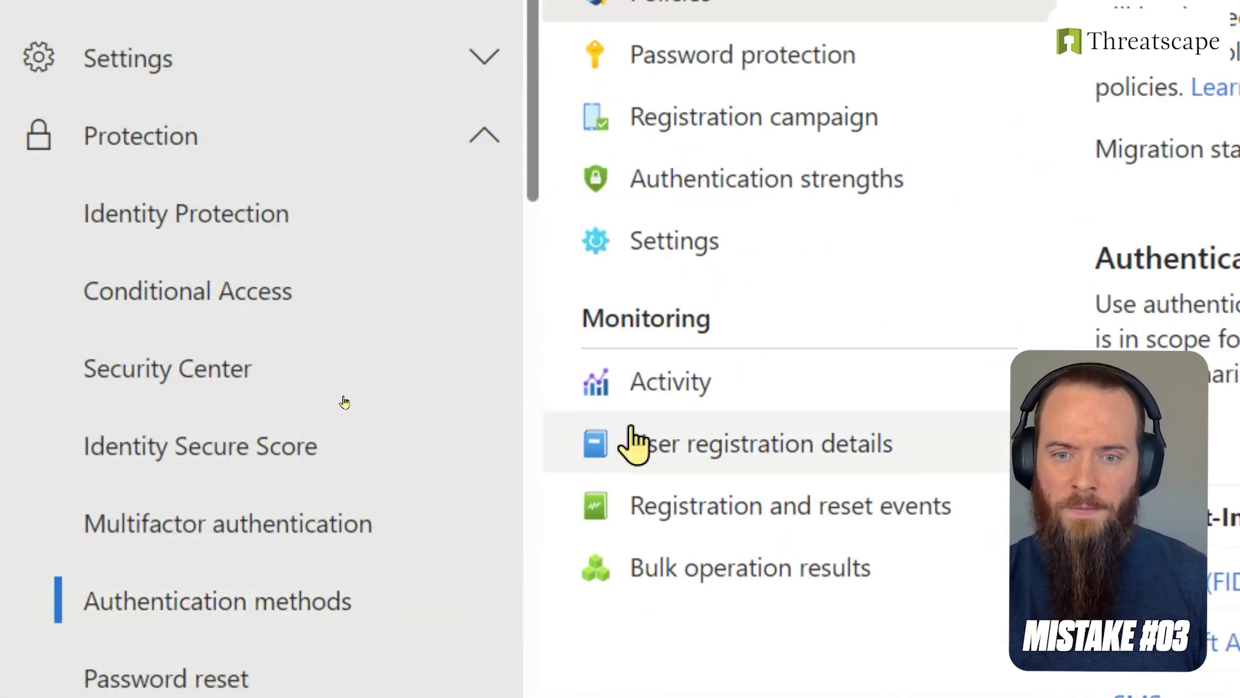
pyautogui.click(791, 265)
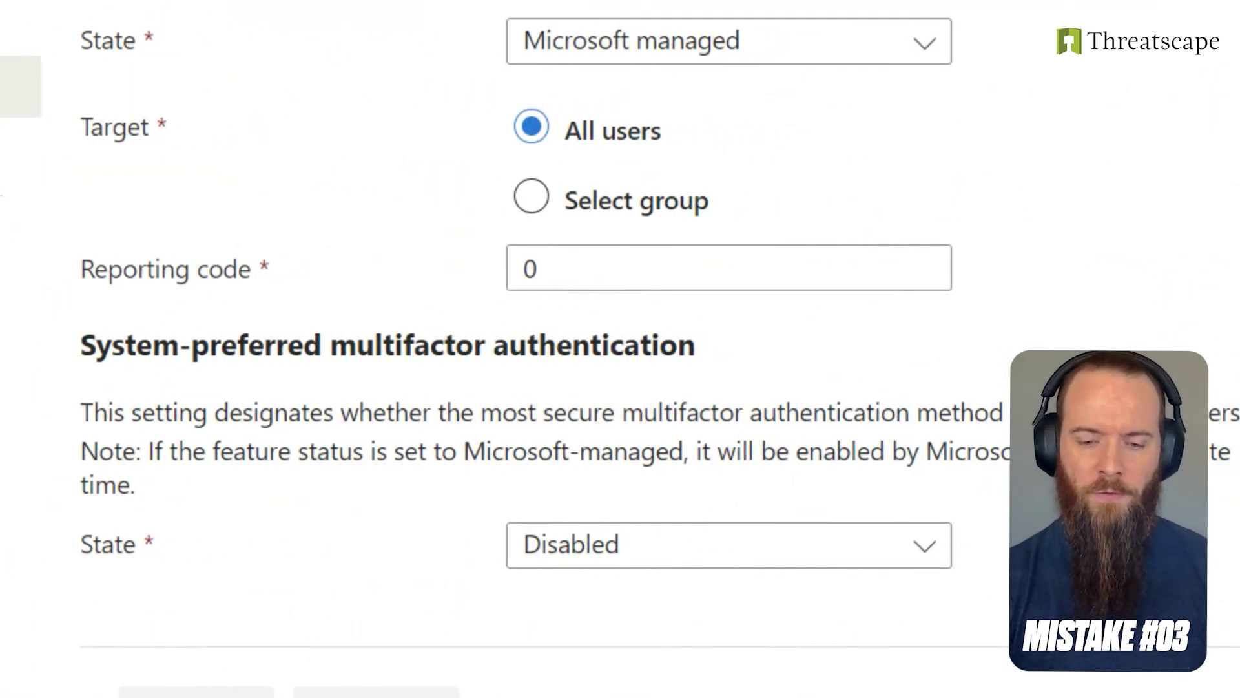
pyautogui.click(930, 542)
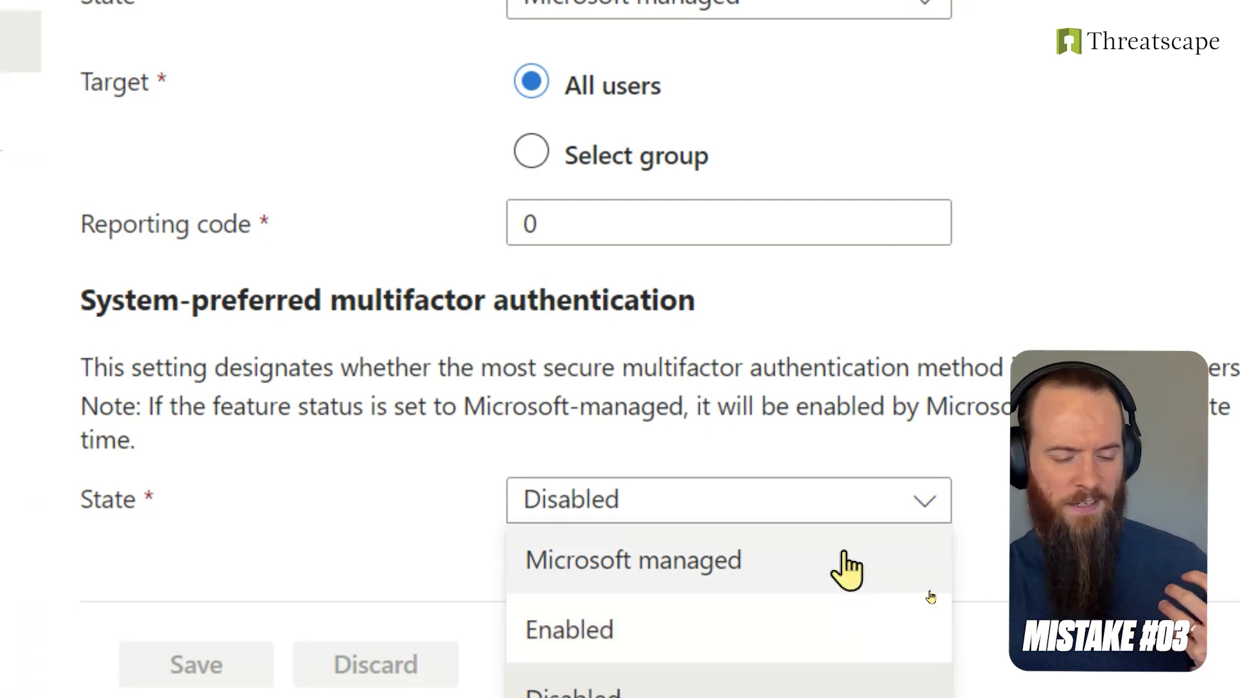
# - Choose Enabled as the system-preferred multifactor authentication state for all users
pyautogui.click(761, 620)
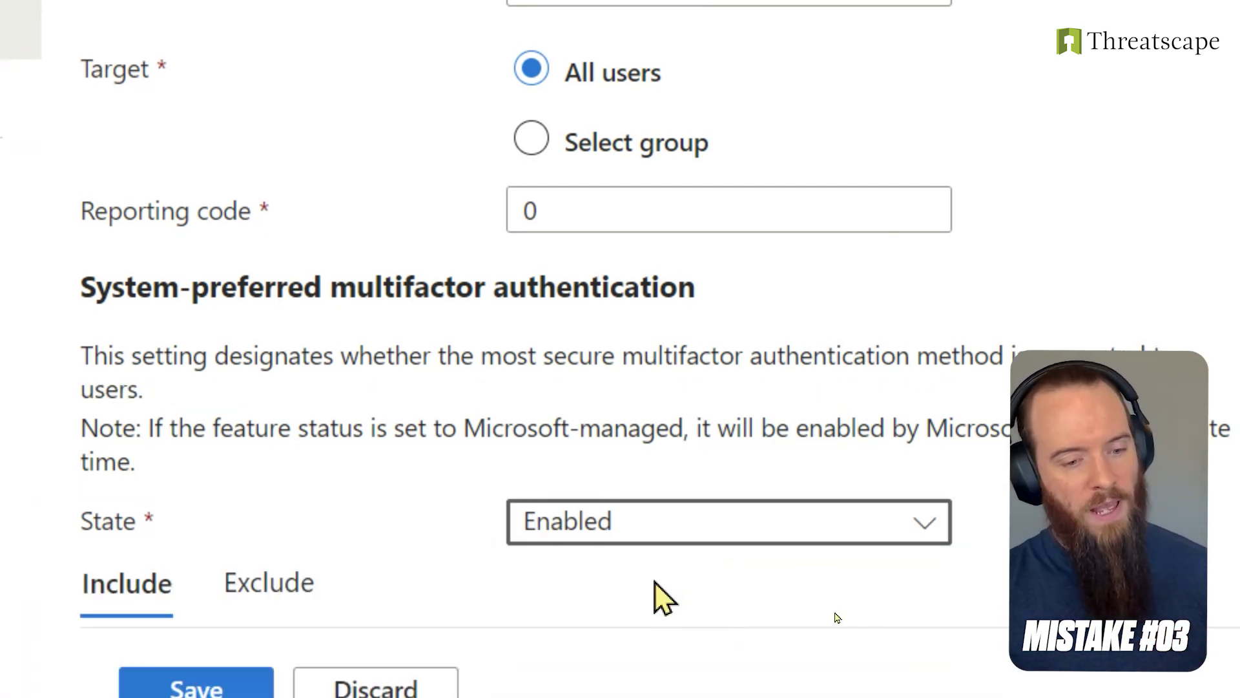
pyautogui.scroll(-2, 655, 582)
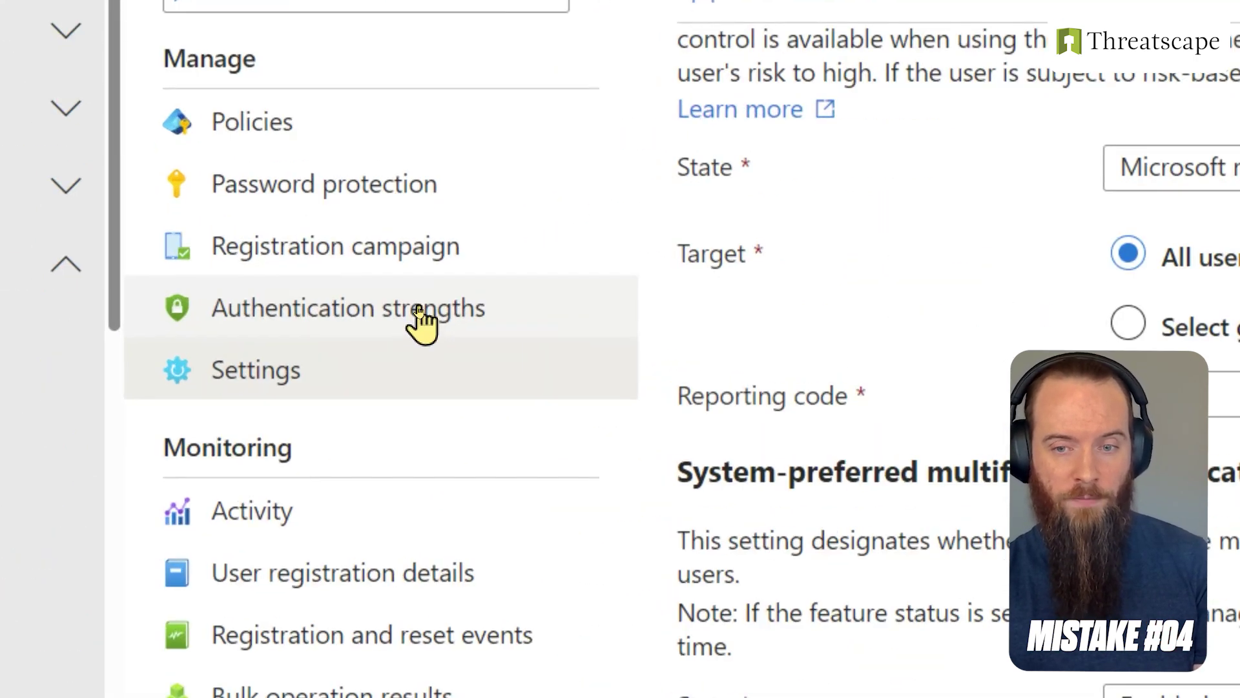
# - Check the Windows Hello for Business strength's flows, including the one-time Temporary Access Pass
pyautogui.click(419, 313)
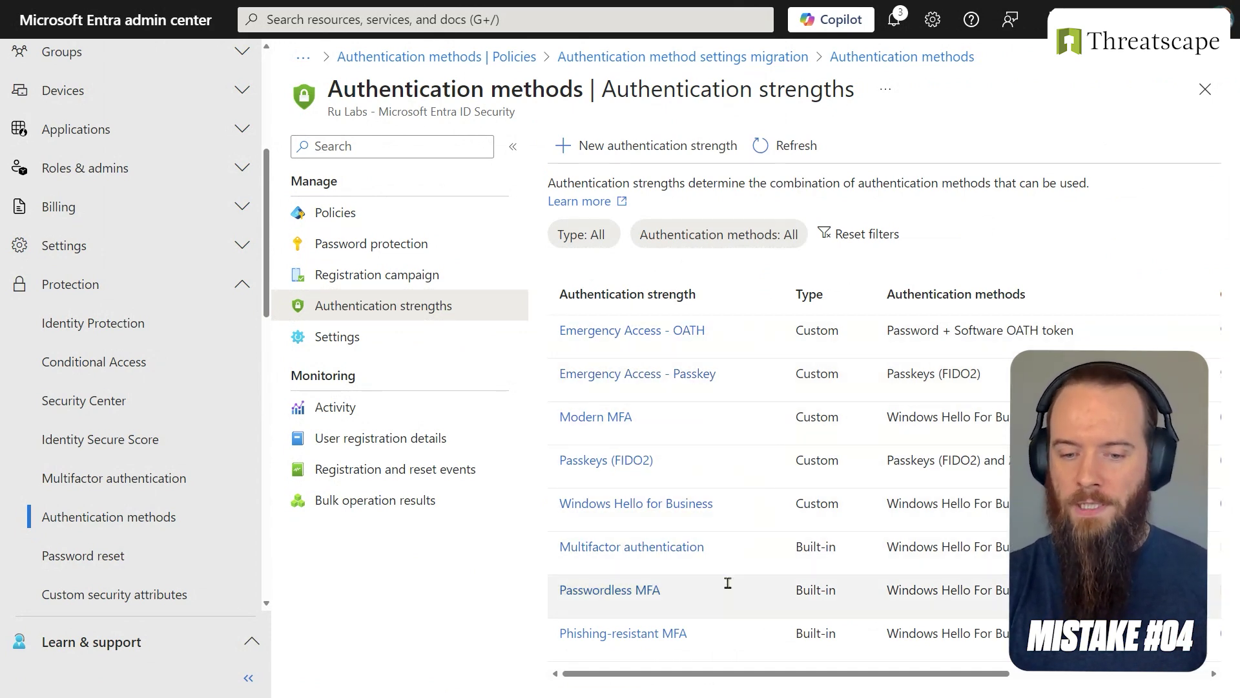
pyautogui.moveTo(706, 675)
pyautogui.mouseDown()
pyautogui.moveTo(820, 669)
pyautogui.moveTo(706, 675)
pyautogui.mouseUp()
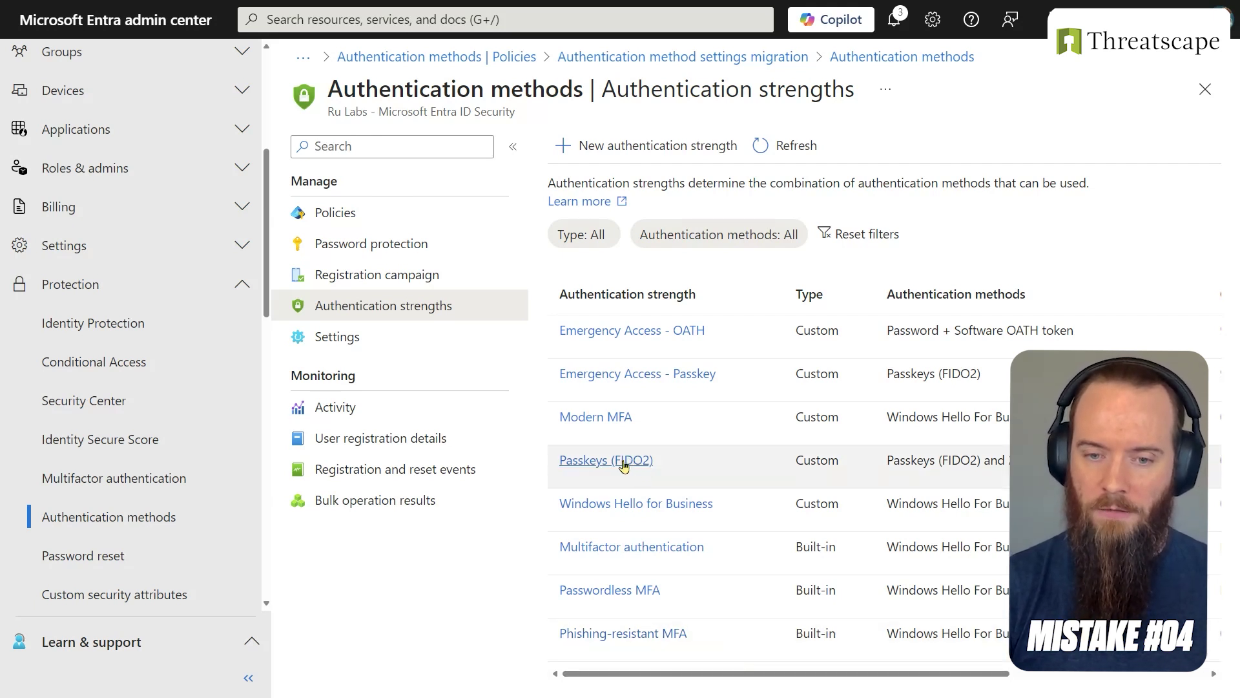
pyautogui.click(642, 504)
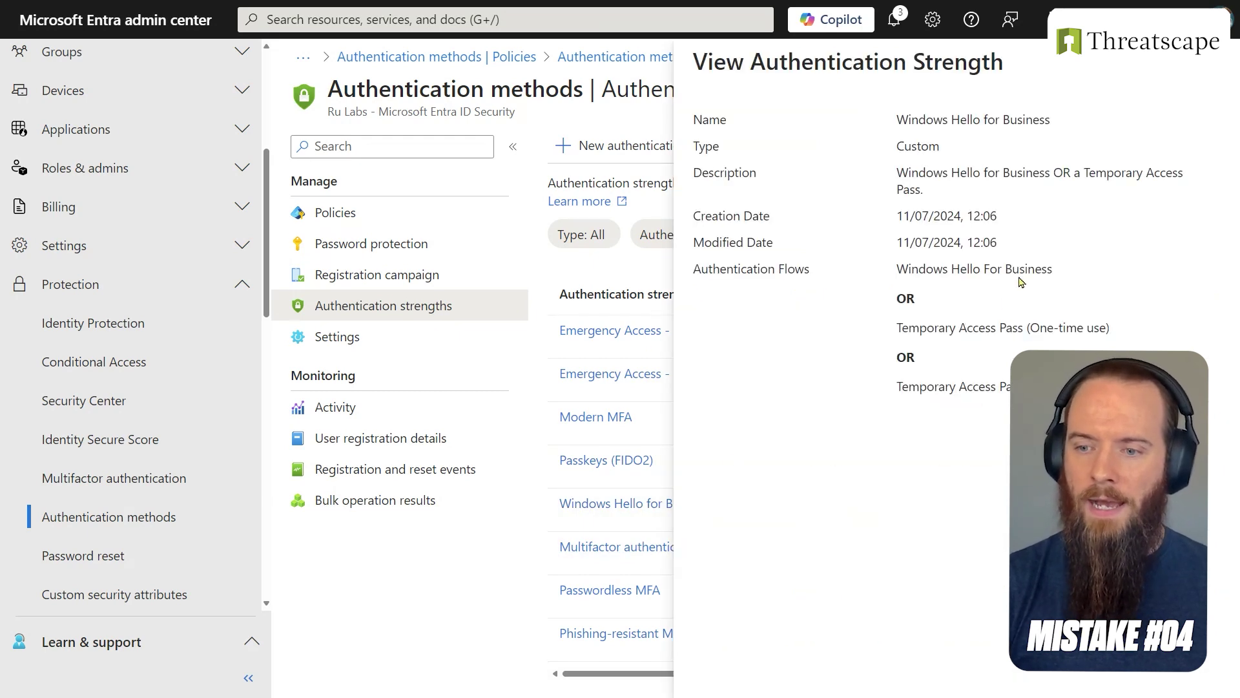
pyautogui.tripleClick(1011, 269)
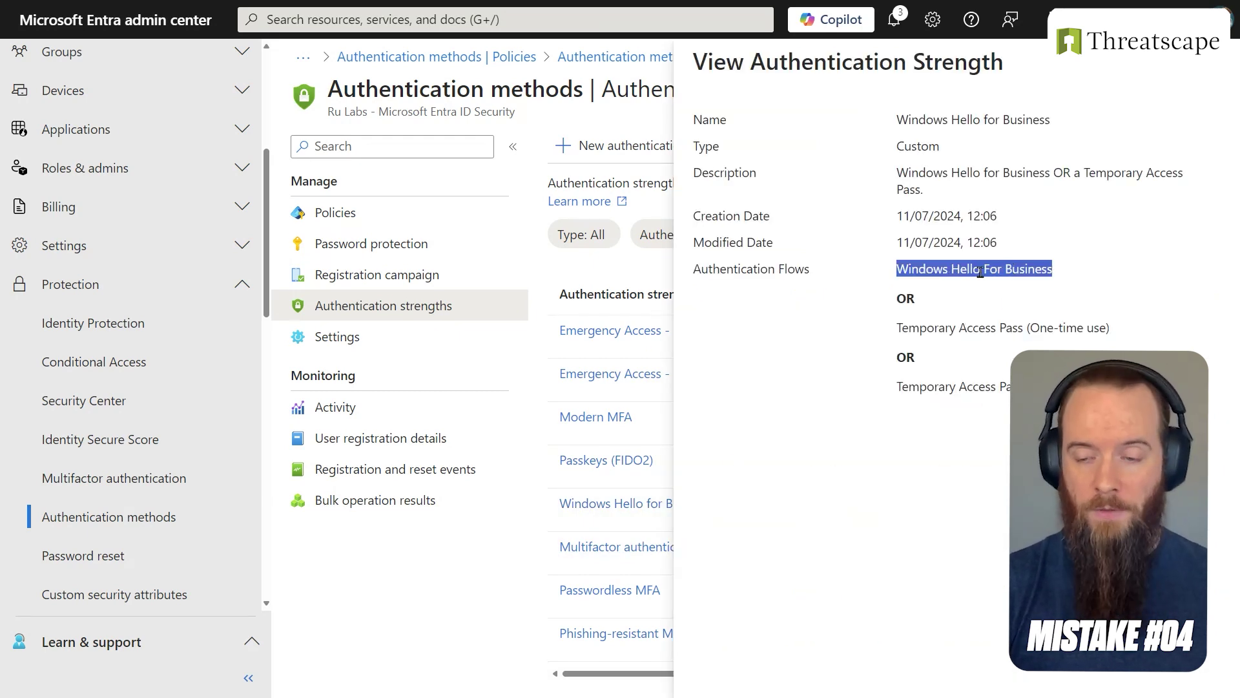
pyautogui.moveTo(1110, 328); pyautogui.dragTo(960, 328)
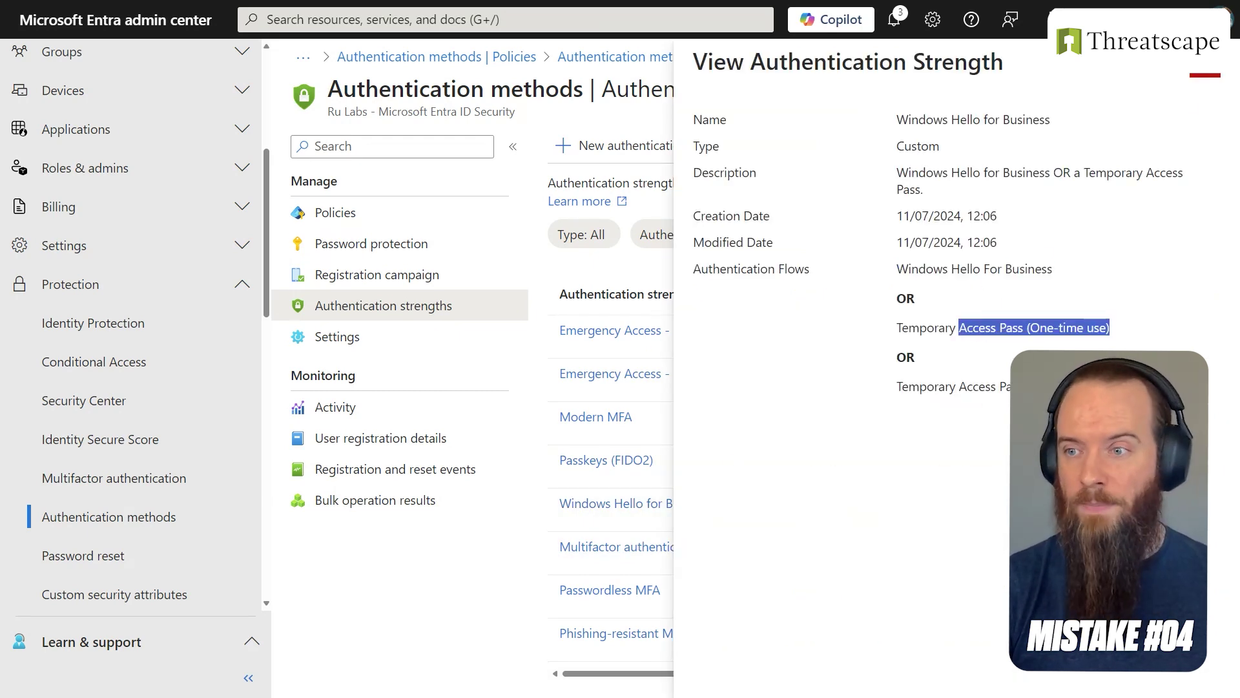
pyautogui.click(1212, 76)
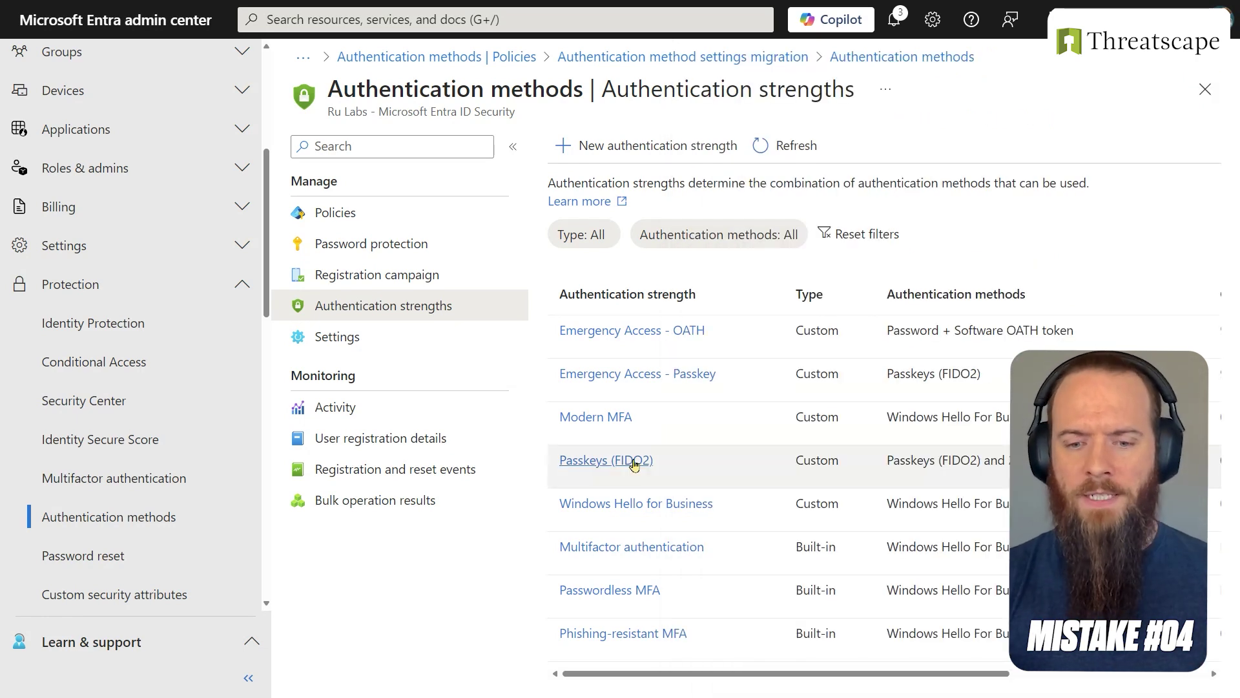
# - Check the allowed flow of the Passkeys (FIDO2) authentication strength
pyautogui.click(633, 465)
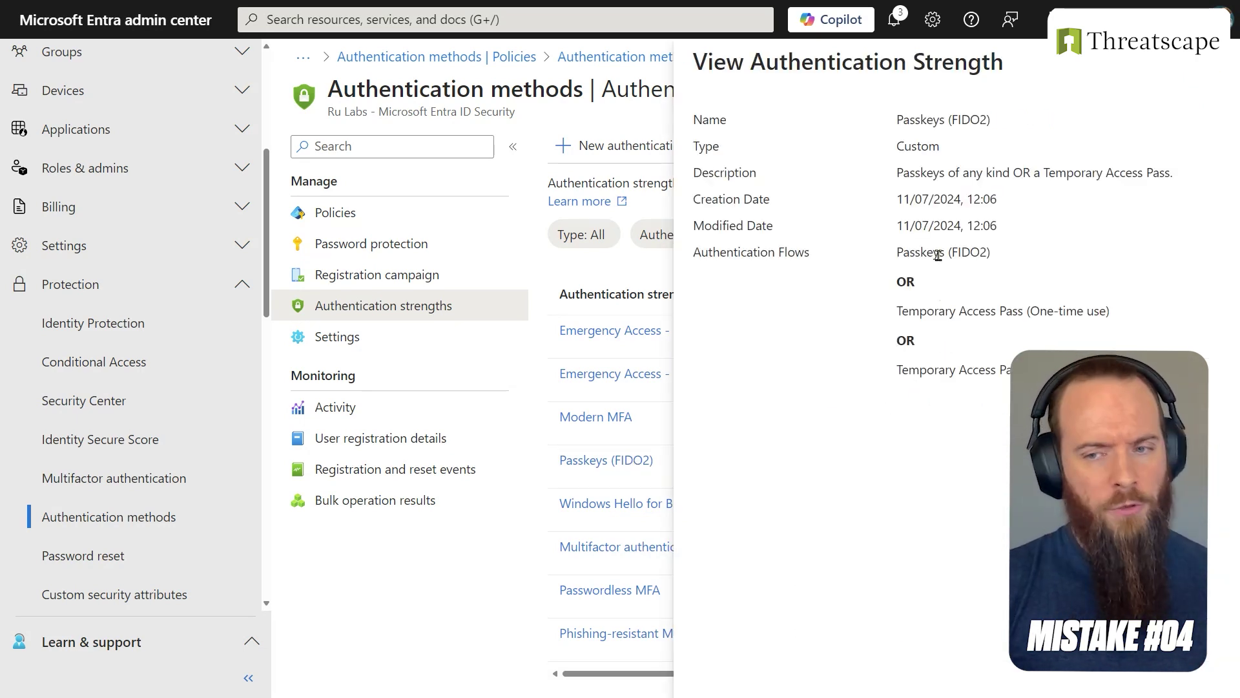
pyautogui.tripleClick(938, 255)
pyautogui.click(1212, 75)
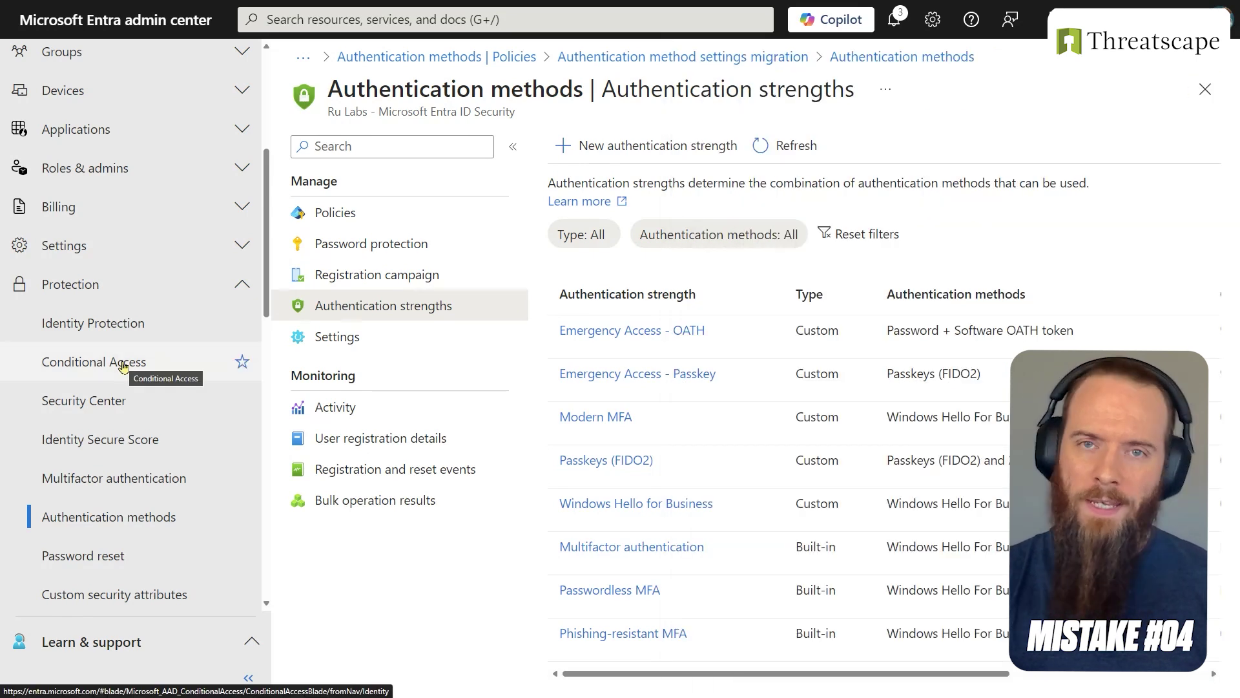
pyautogui.click(123, 366)
# - Start a new Conditional Access policy and open Grant, leaving Require multifactor authentication unchecked
pyautogui.click(354, 202)
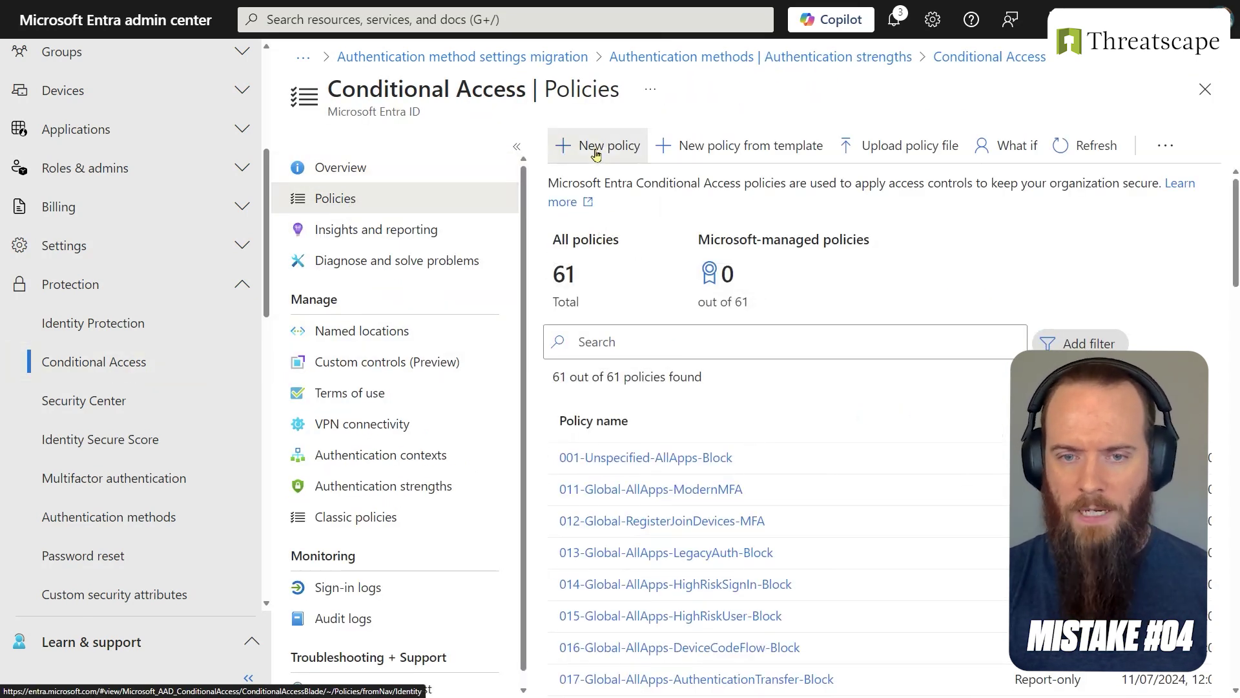
pyautogui.click(595, 153)
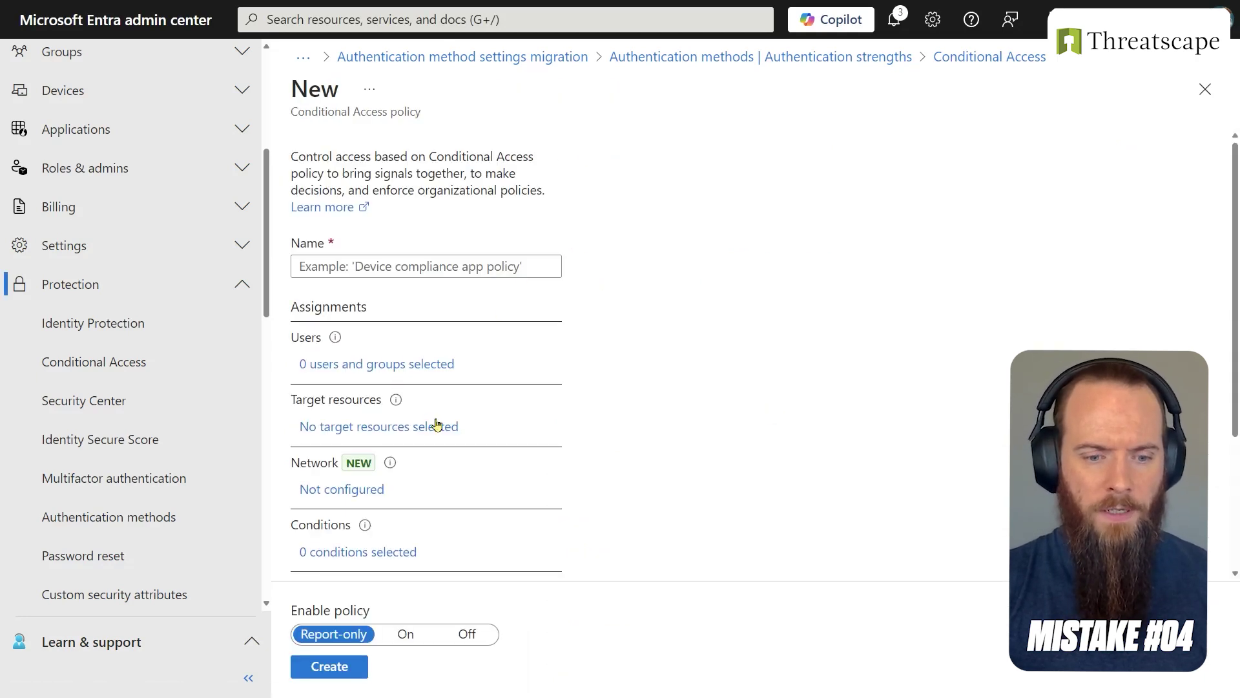
pyautogui.scroll(-3, 479, 432)
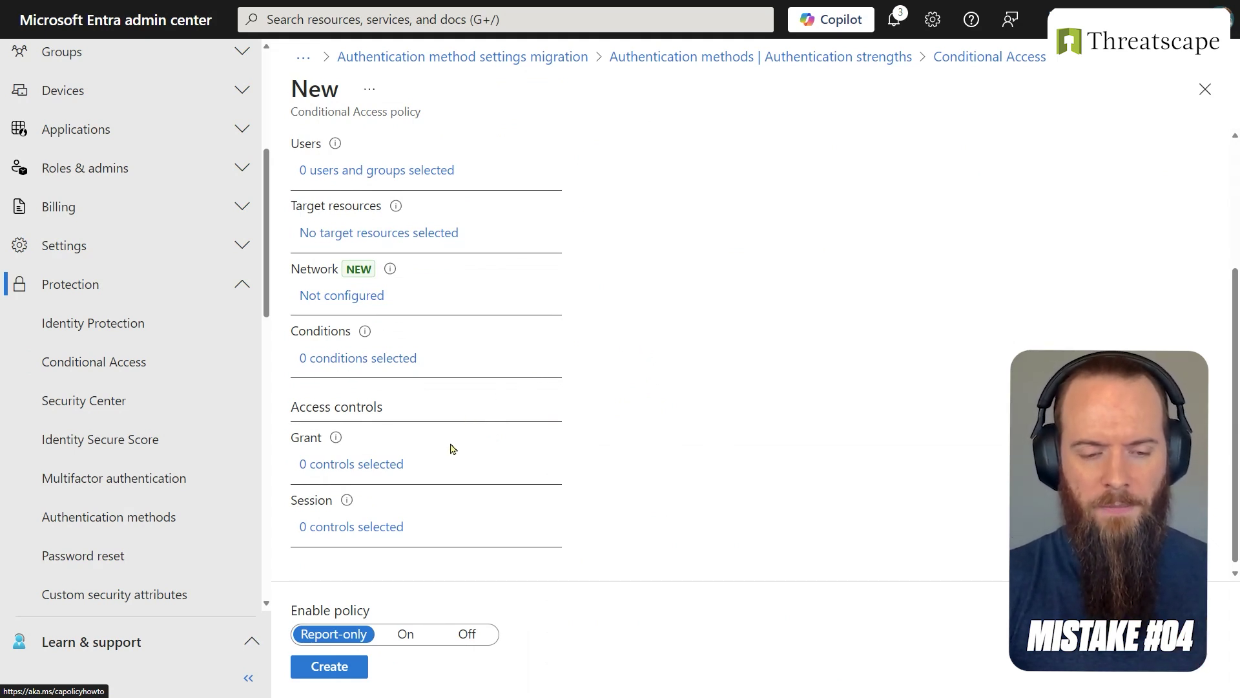
pyautogui.click(392, 465)
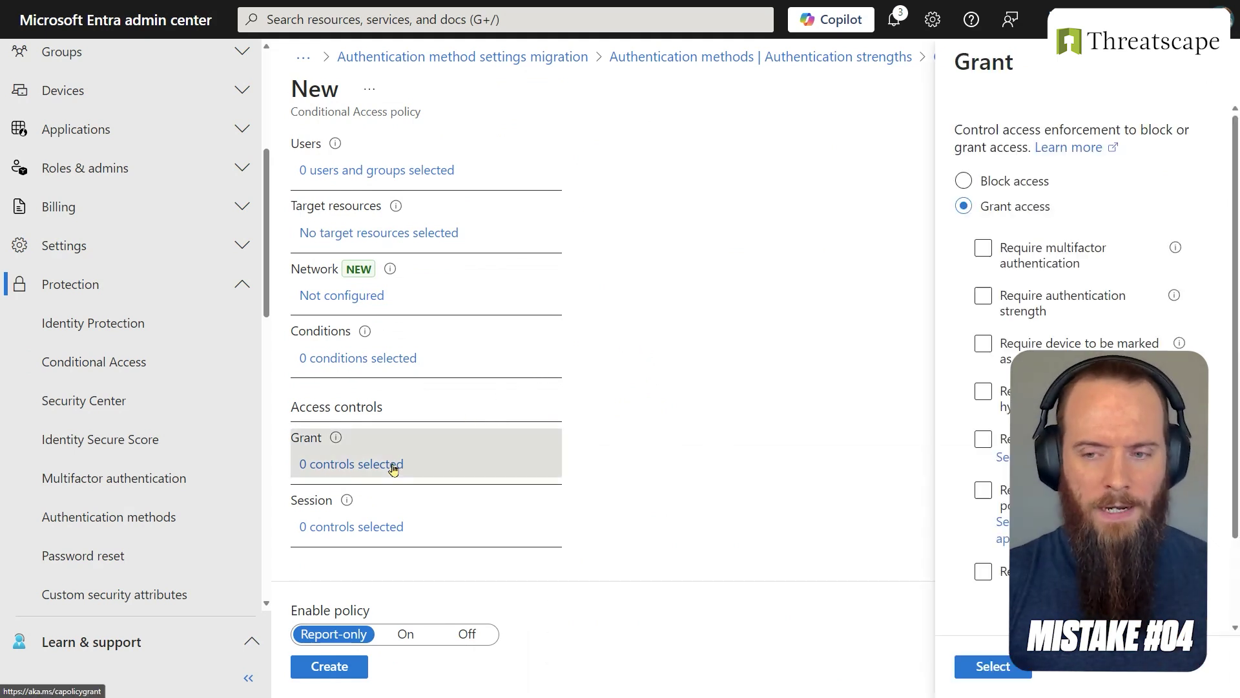
pyautogui.click(1021, 253)
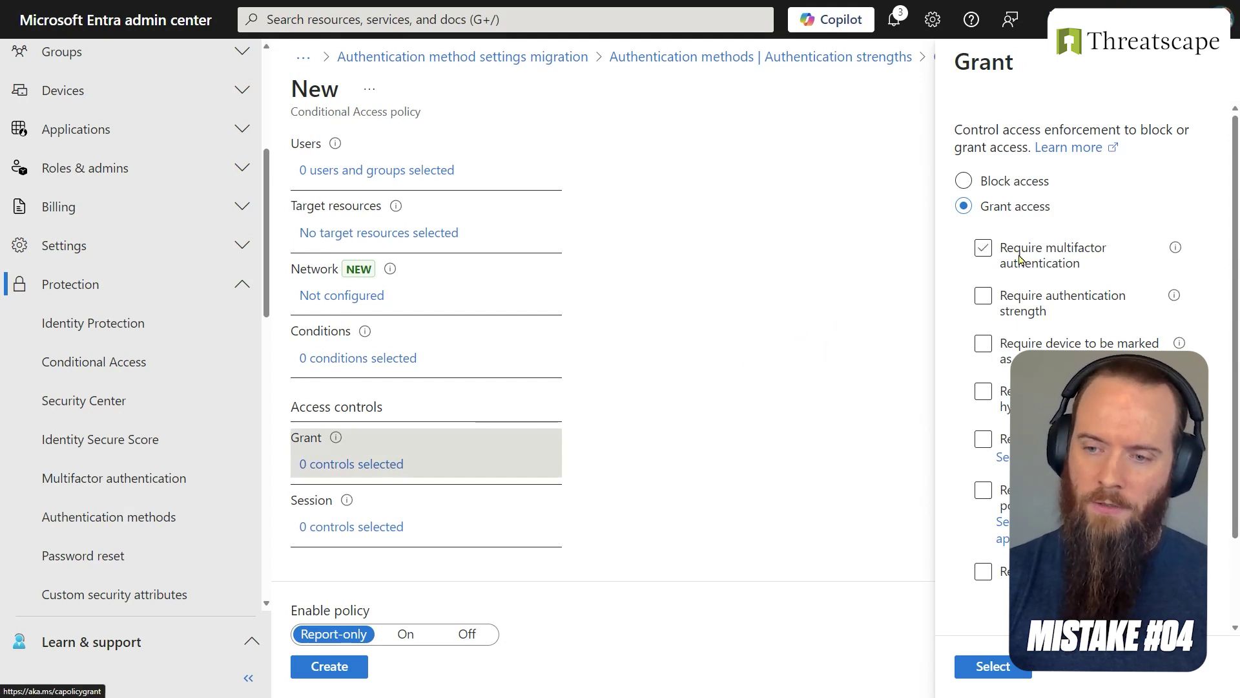
pyautogui.click(1024, 261)
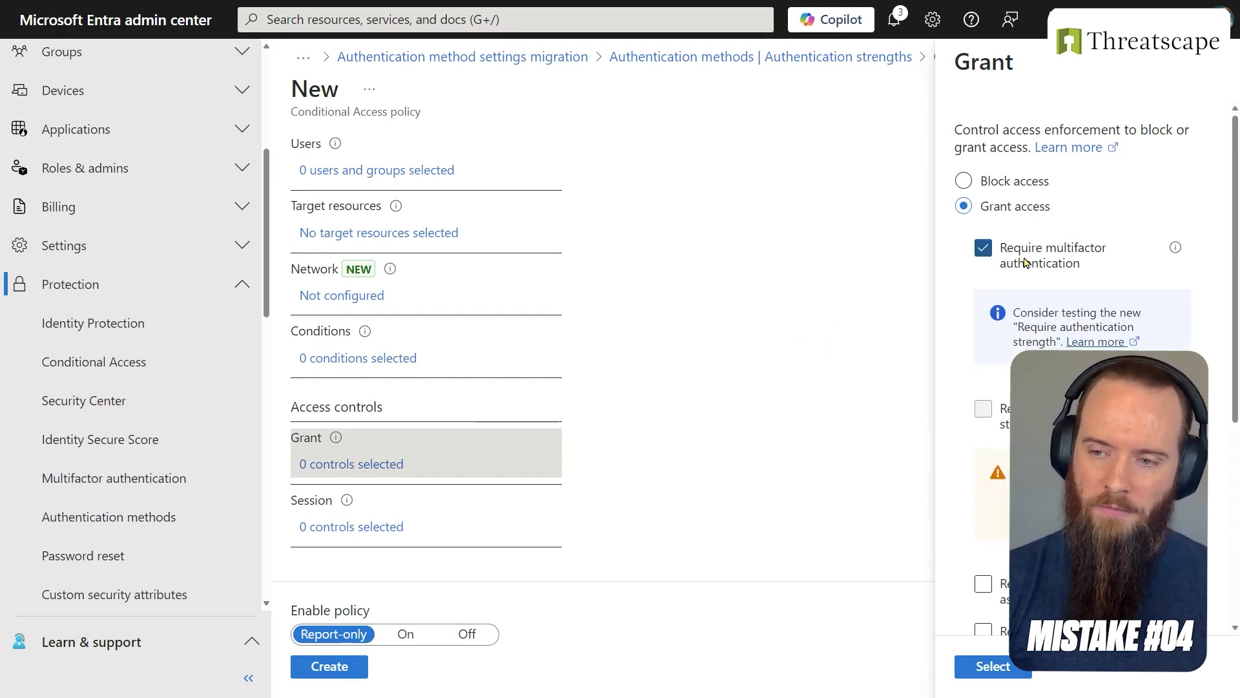
pyautogui.click(1024, 261)
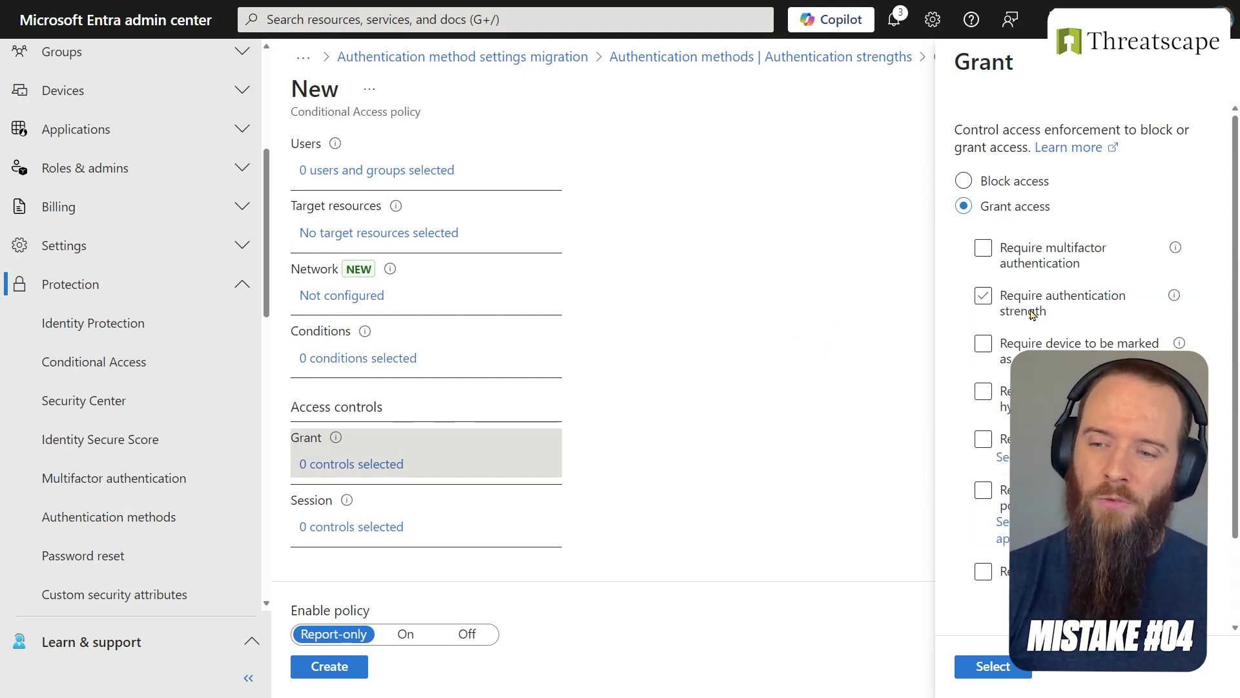
pyautogui.click(1036, 265)
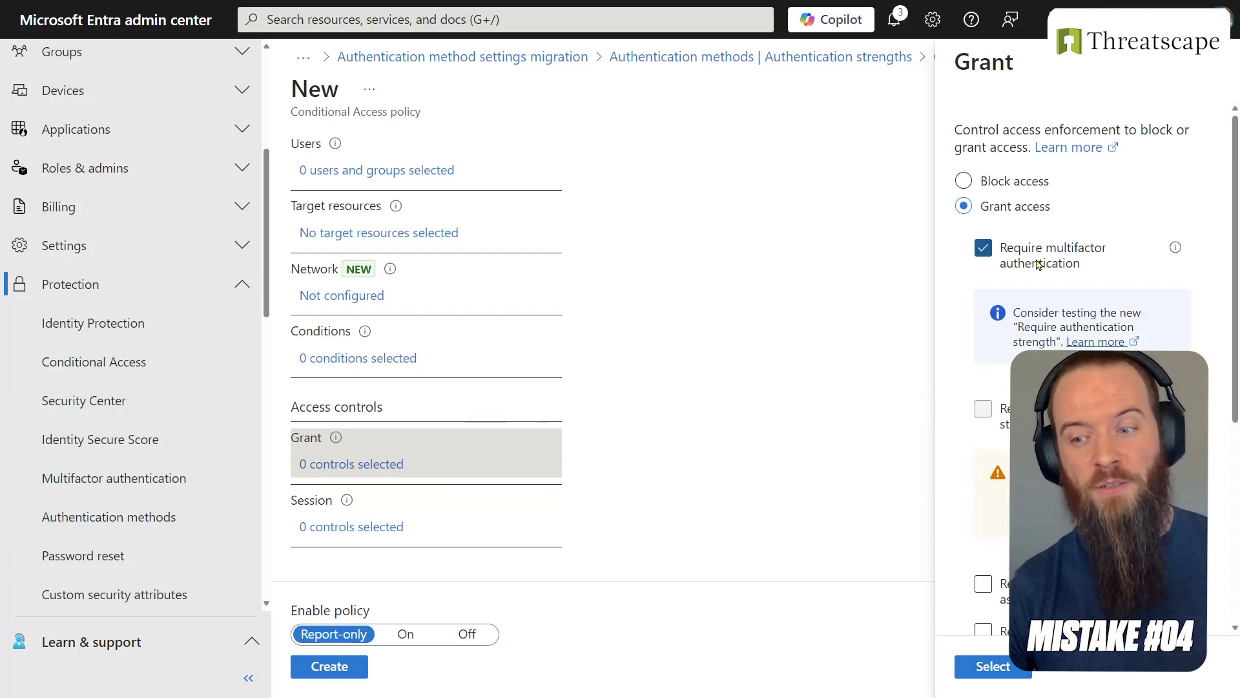
pyautogui.click(1038, 265)
pyautogui.moveTo(1178, 250)
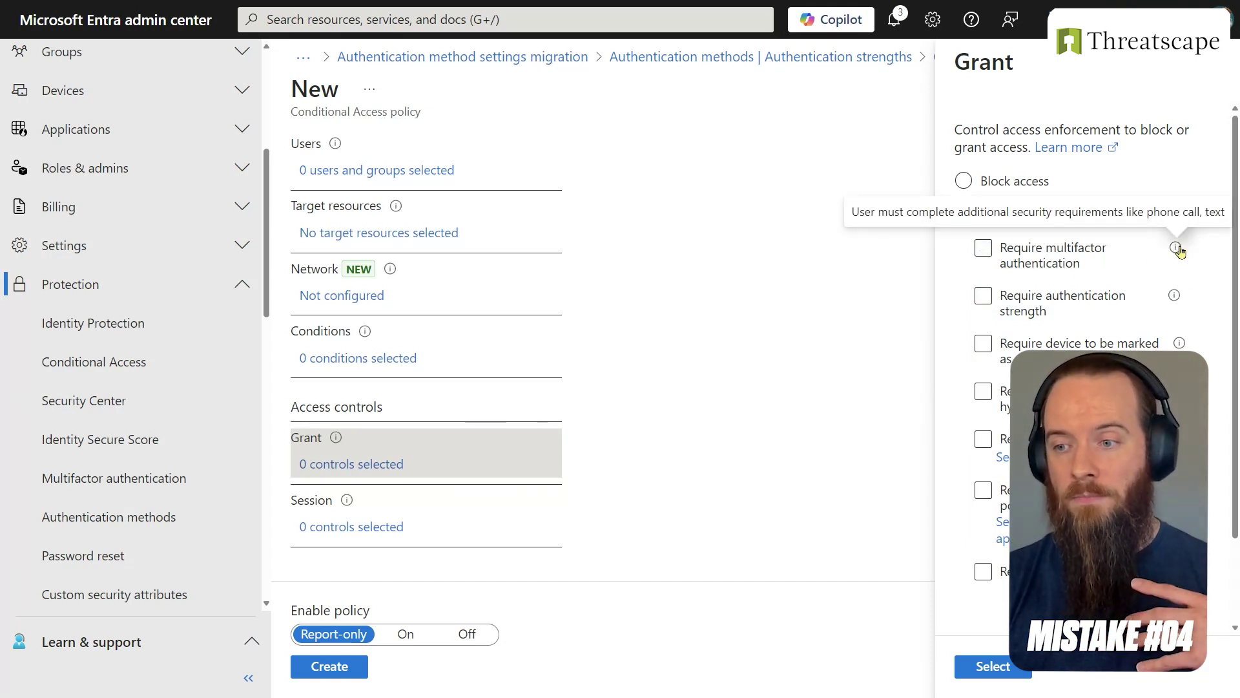
# - Replace plain MFA in the Grant controls with the Passkeys (FIDO2) authentication strength
pyautogui.click(983, 295)
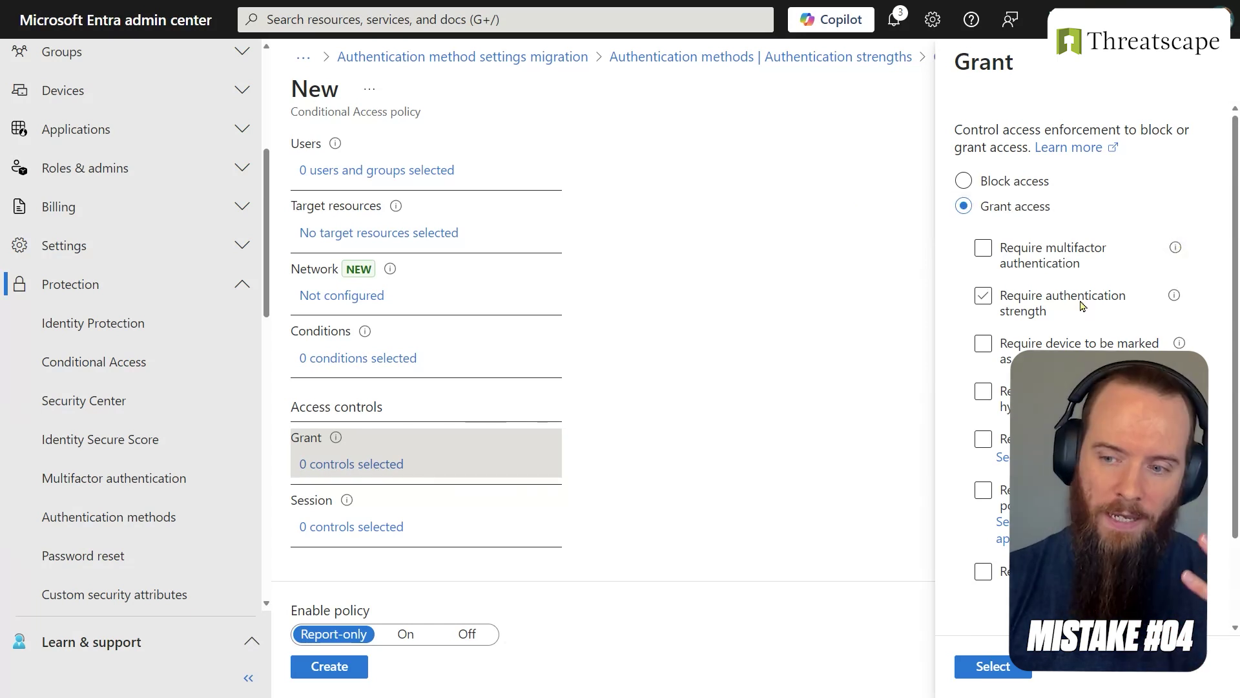
pyautogui.scroll(-2, 983, 376)
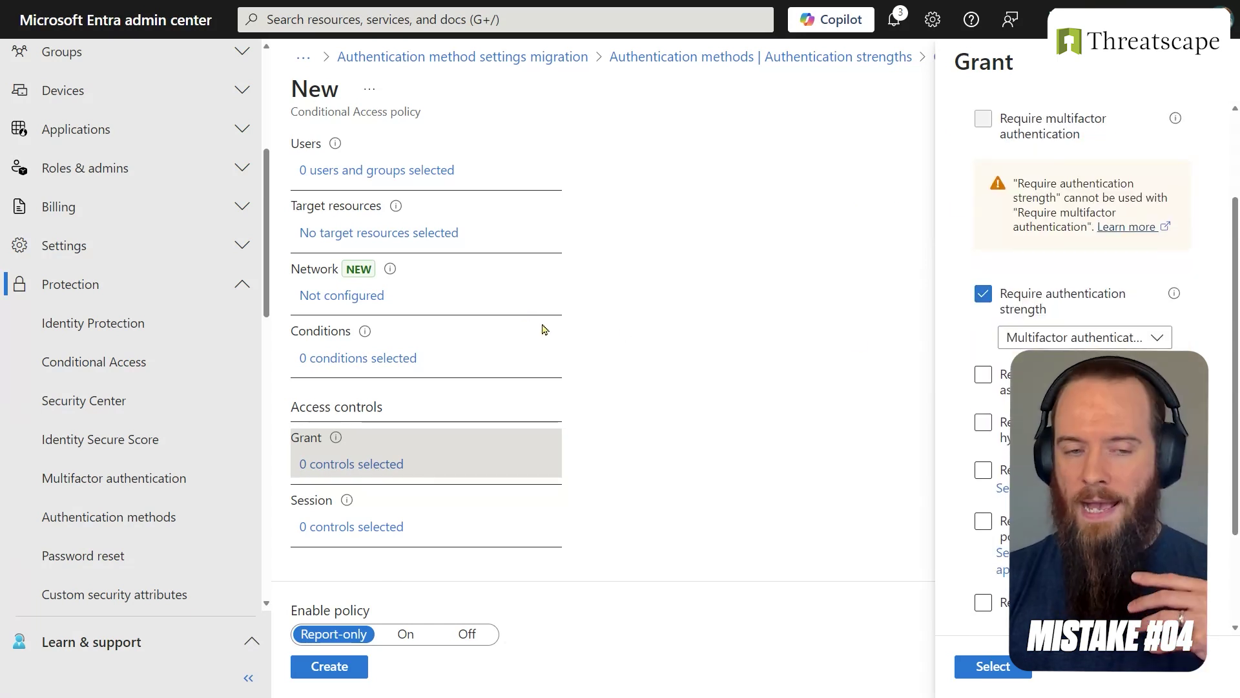
pyautogui.scroll(2, 542, 333)
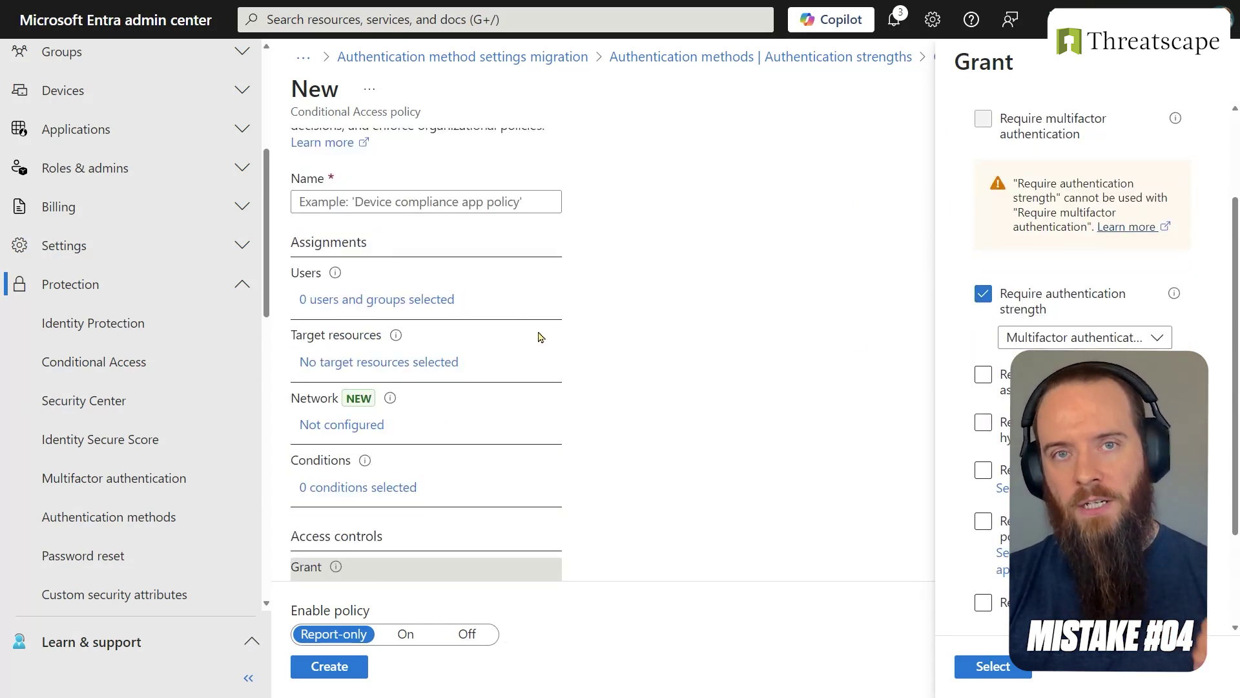
pyautogui.scroll(-2, 723, 333)
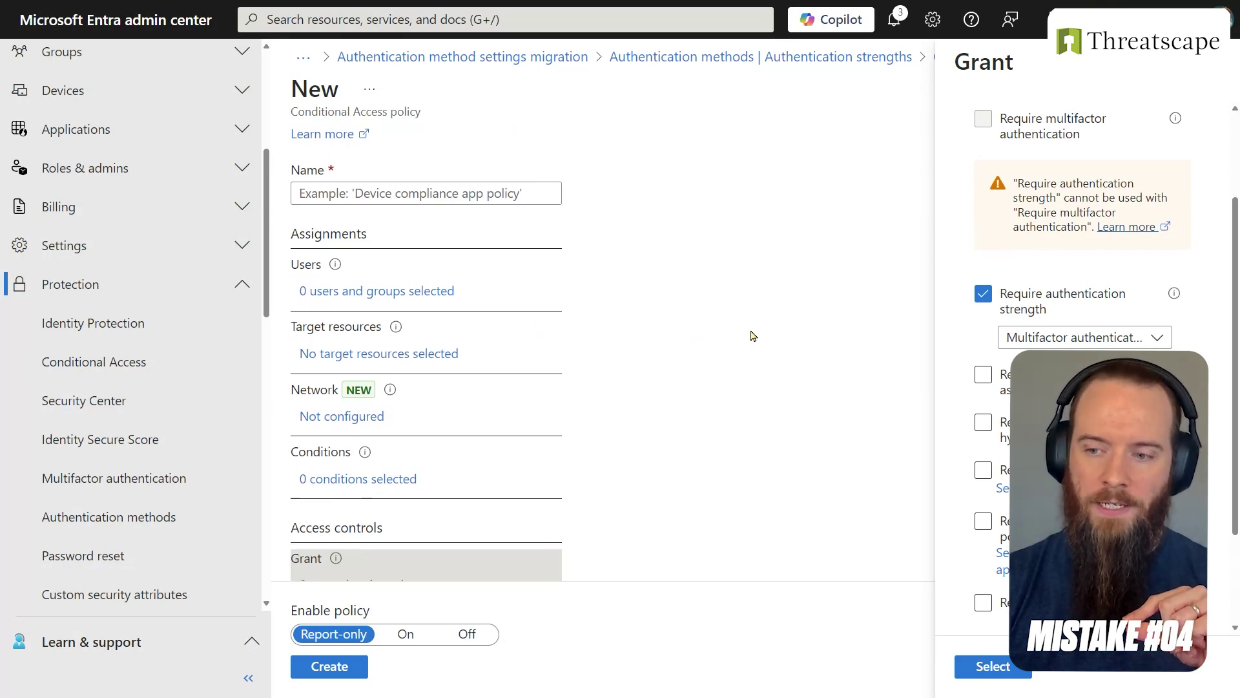
pyautogui.click(1072, 337)
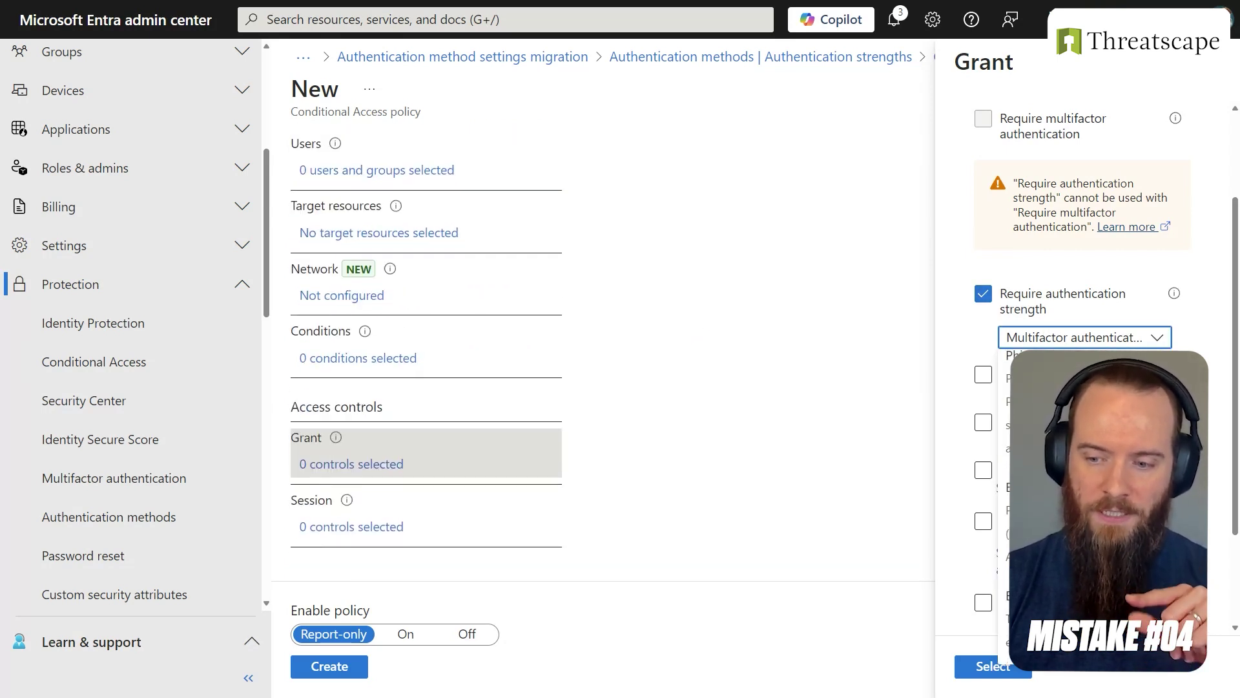
pyautogui.scroll(-2, 1085, 498)
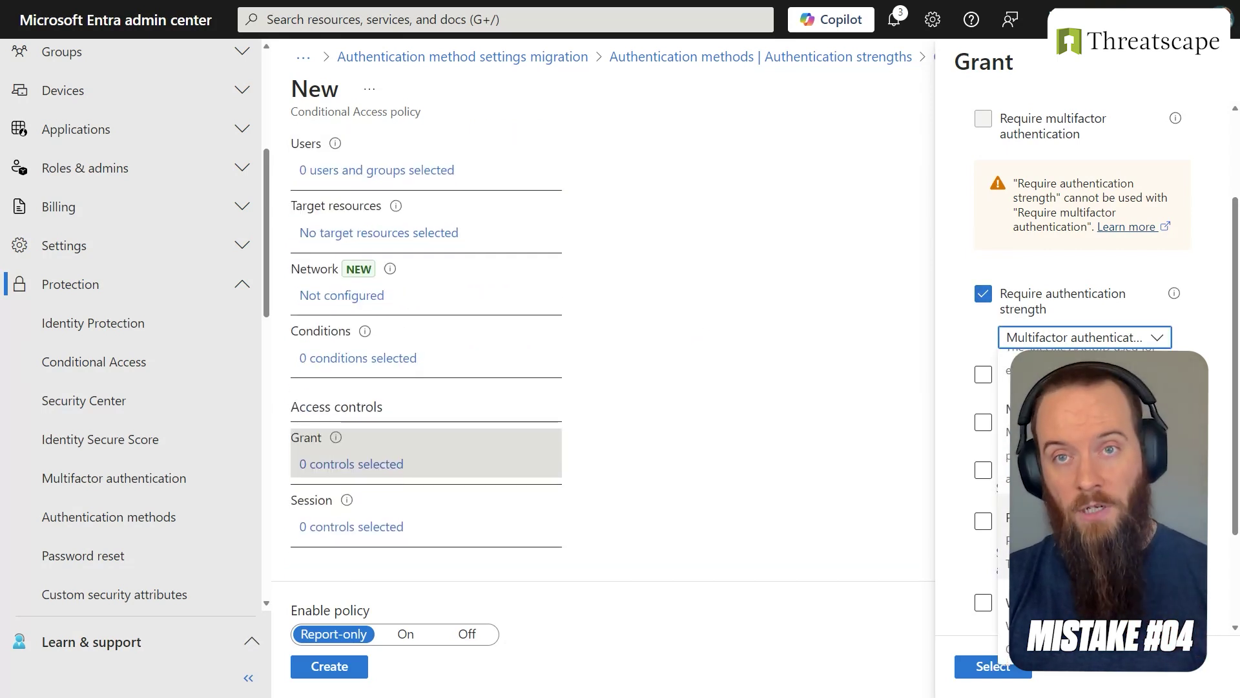
pyautogui.click(1066, 517)
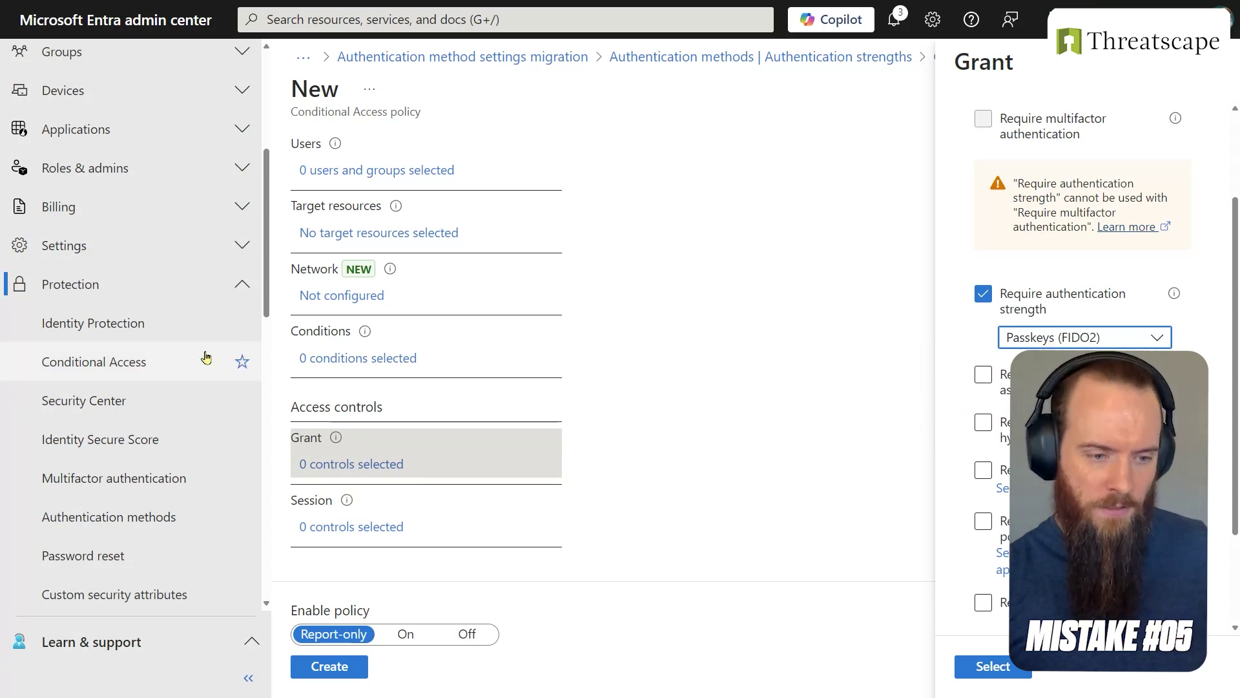
# - Go to External Identities > Cross-tenant access settings and edit the inbound defaults
pyautogui.scroll(3, 199, 360)
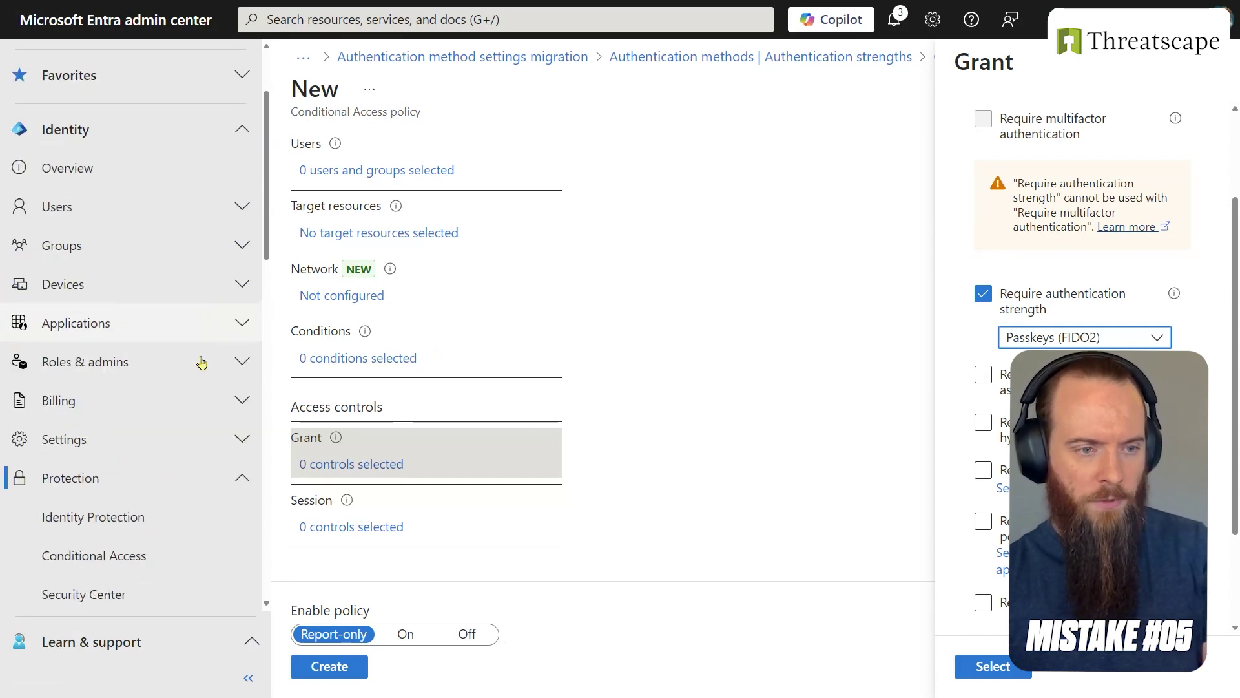
pyautogui.click(241, 478)
pyautogui.scroll(-2, 223, 462)
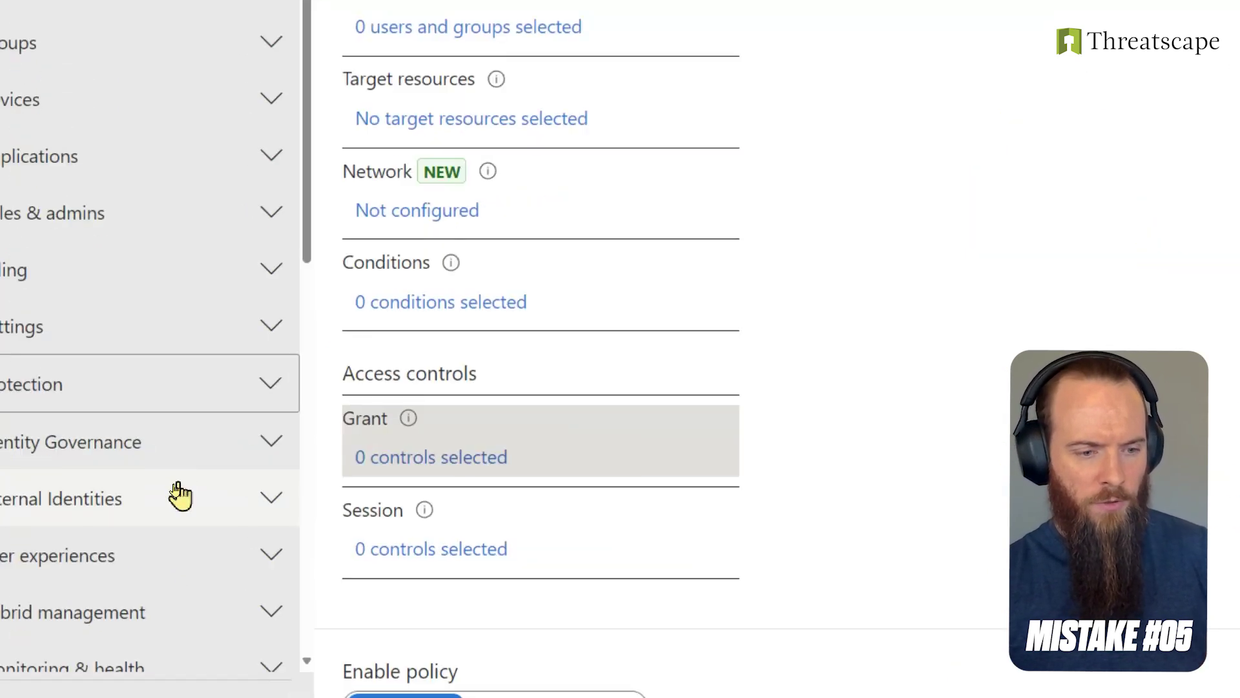
pyautogui.click(180, 498)
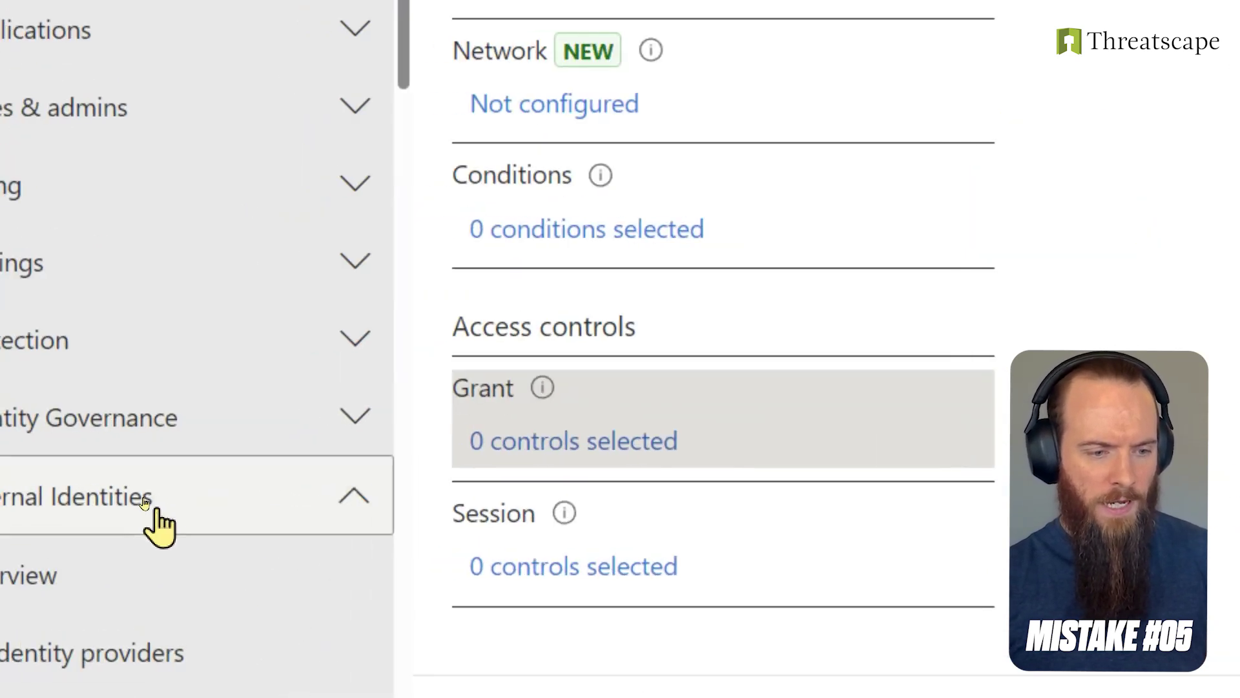
pyautogui.scroll(-3, 258, 537)
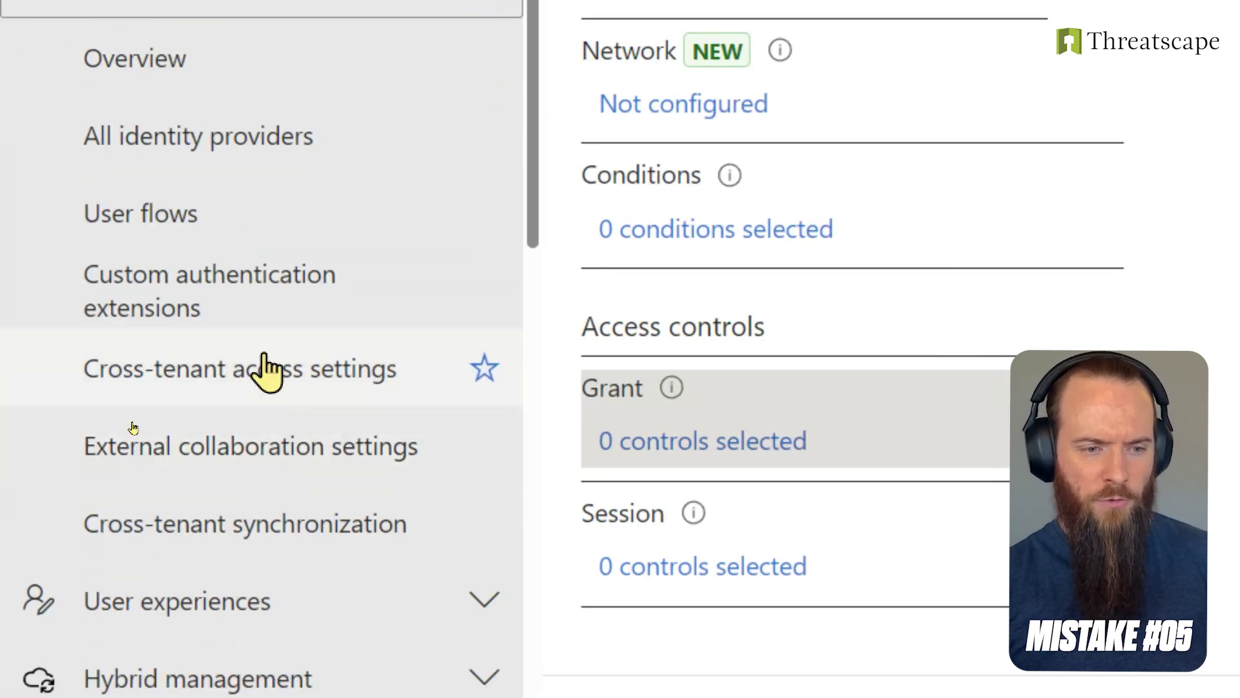
pyautogui.click(318, 381)
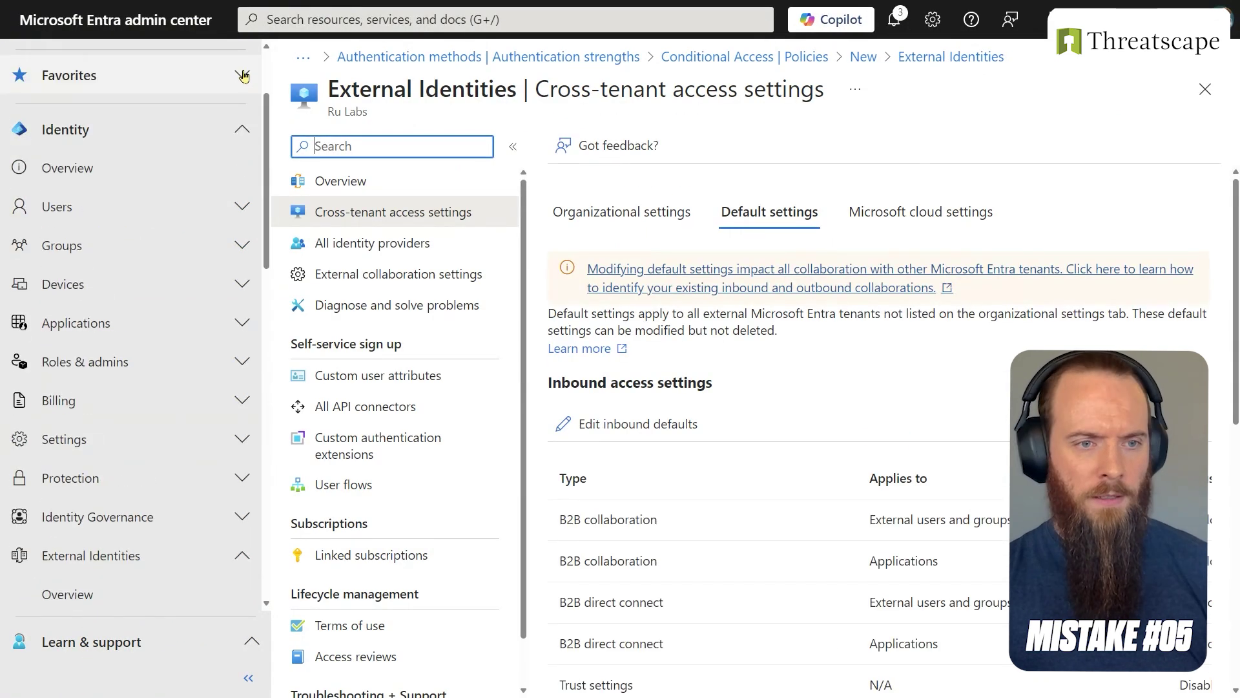
pyautogui.click(248, 676)
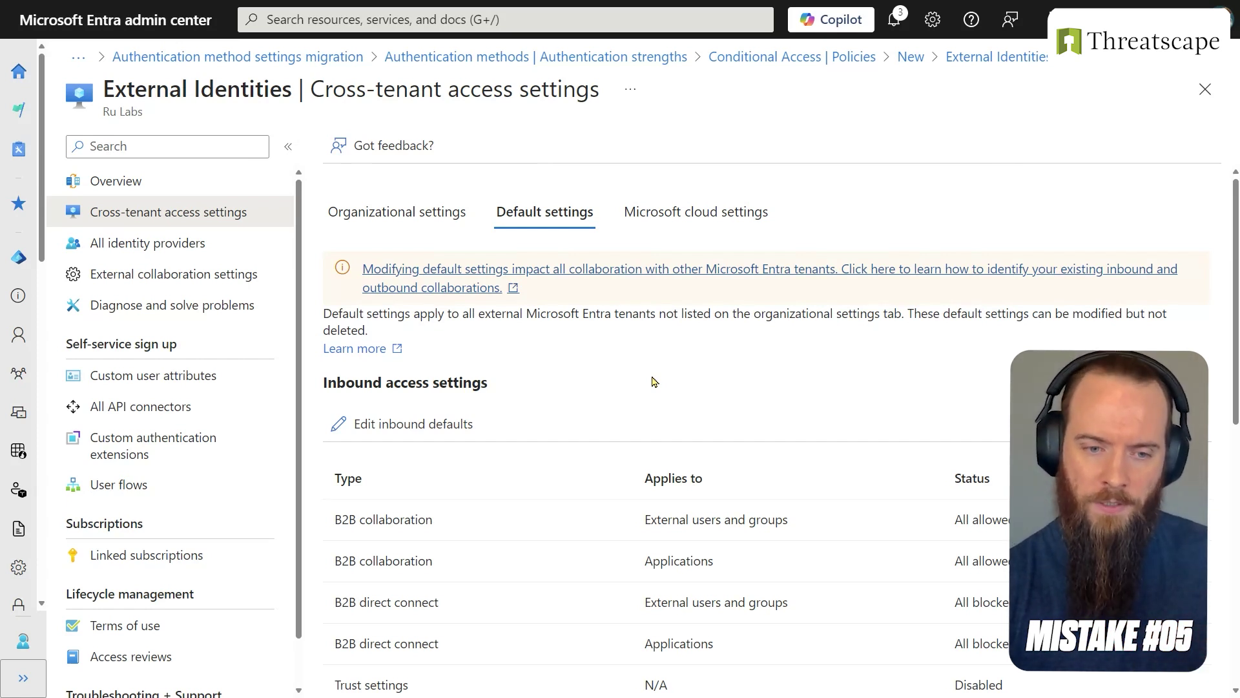
pyautogui.click(451, 421)
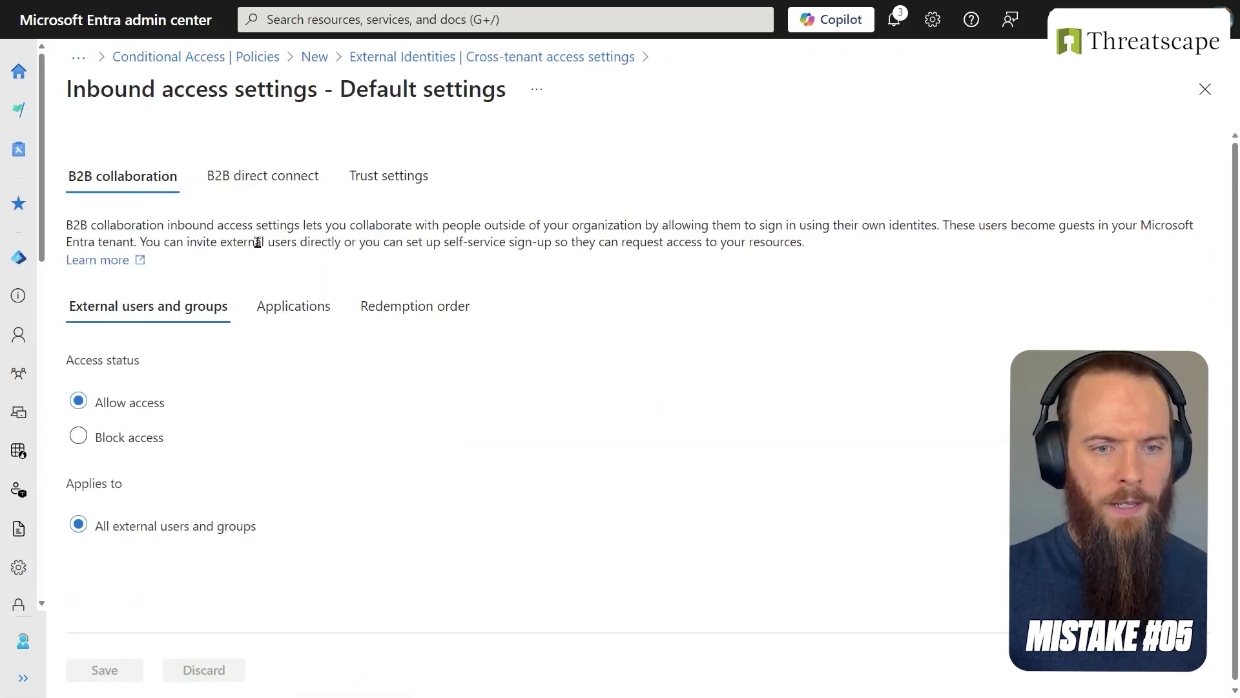
# - On the Trust settings tab, trust MFA from other Entra tenants, leaving compliant devices untrusted
pyautogui.click(381, 182)
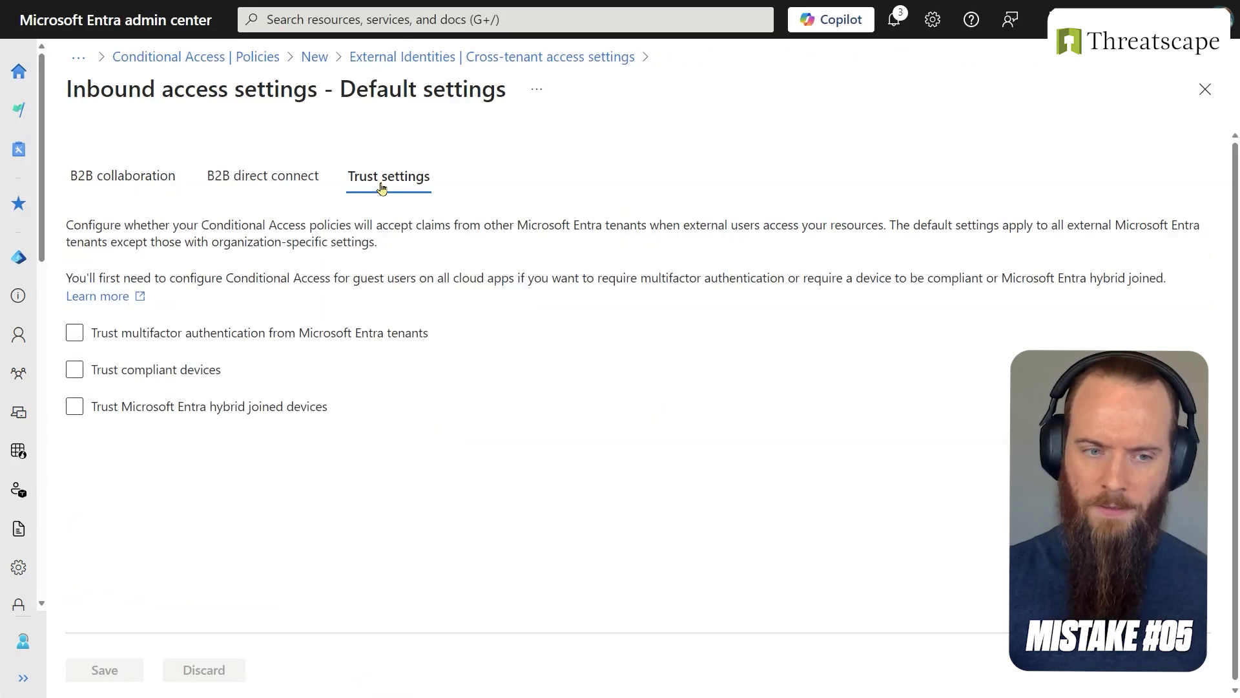
pyautogui.click(505, 367)
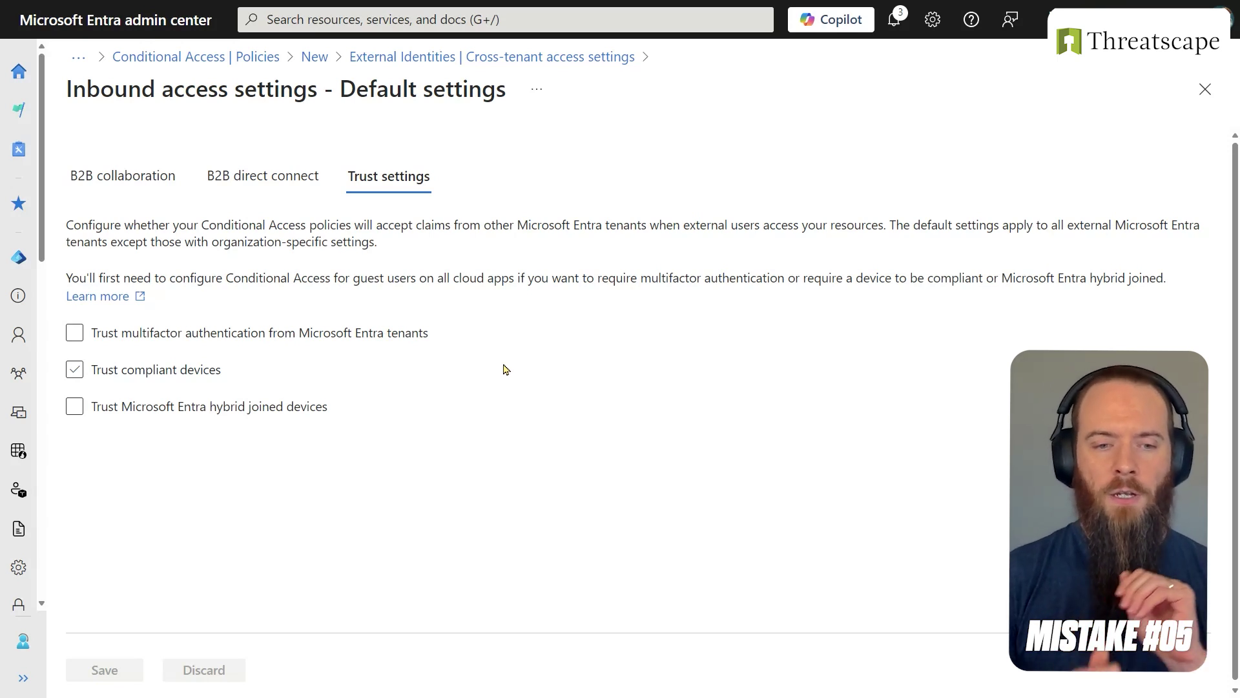
pyautogui.click(505, 369)
pyautogui.click(410, 341)
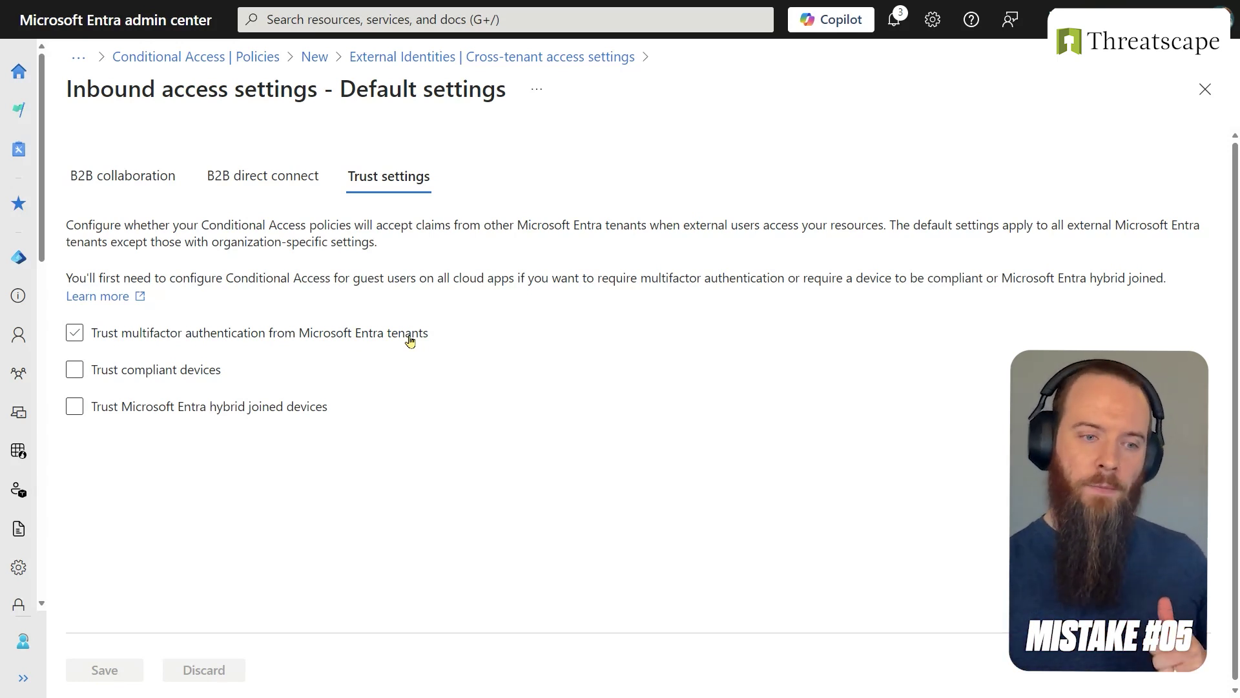
pyautogui.click(409, 334)
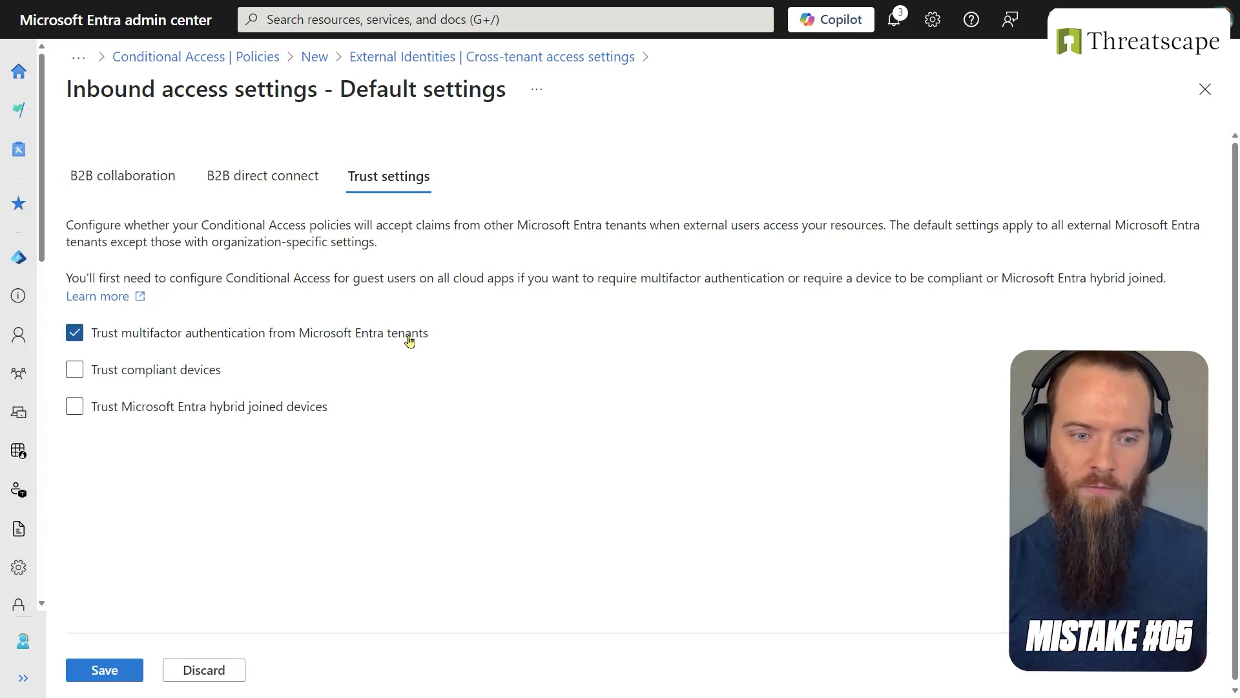